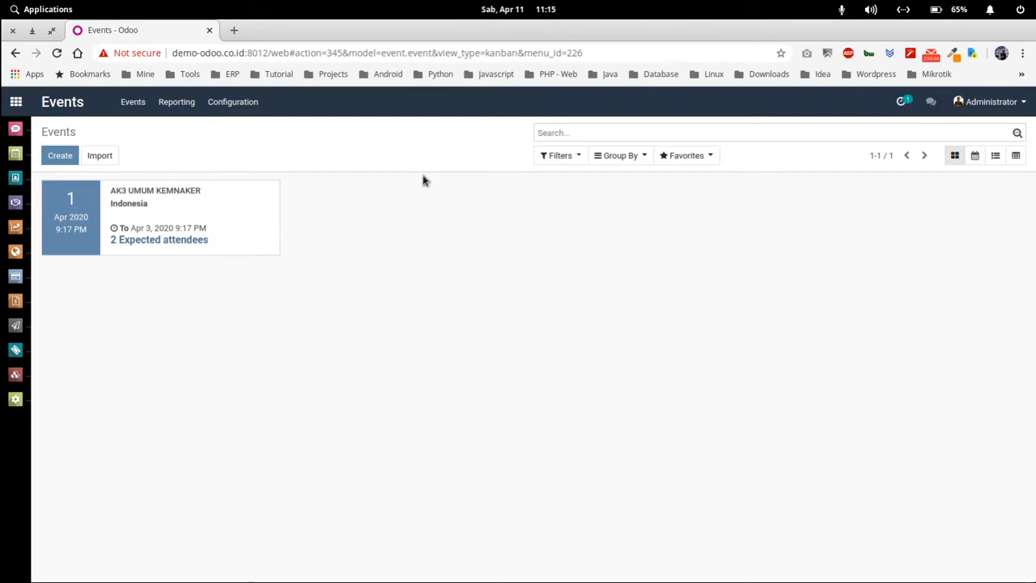
# - Create a new event record and enter 'Training Python Dasar' as its name
pyautogui.click(70, 160)
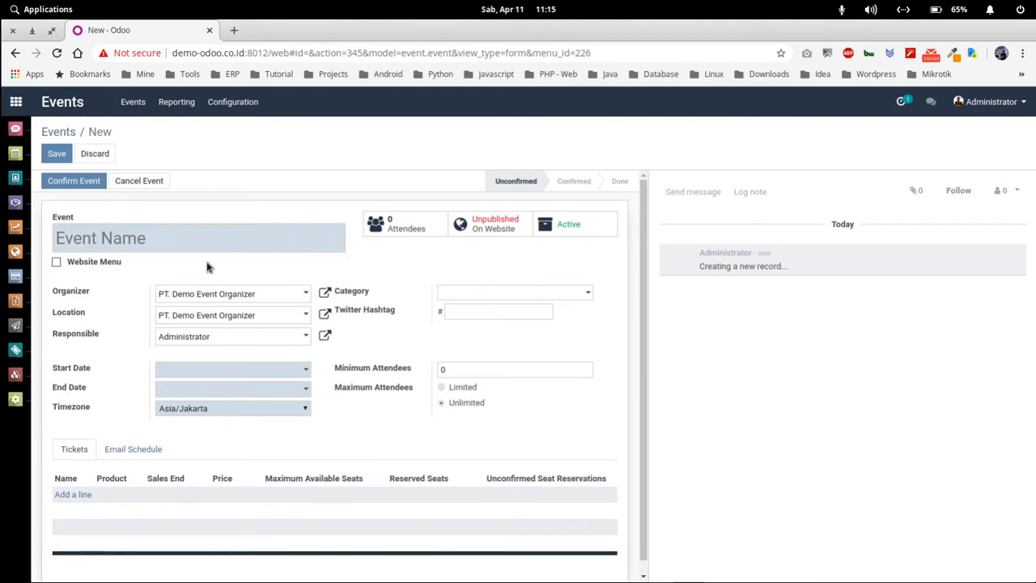
pyautogui.write('Training')
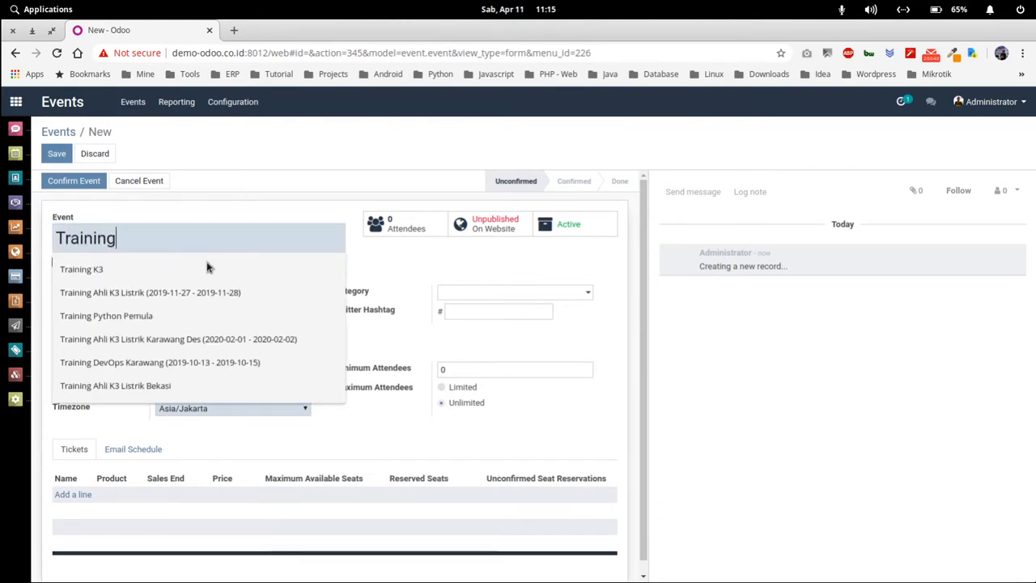
pyautogui.write(' P')
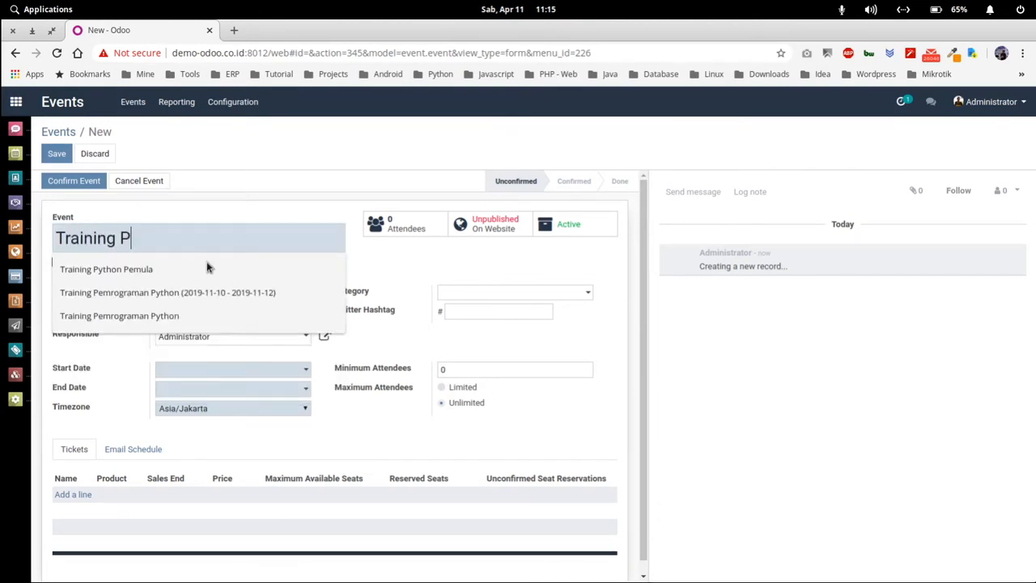
pyautogui.write('ython ')
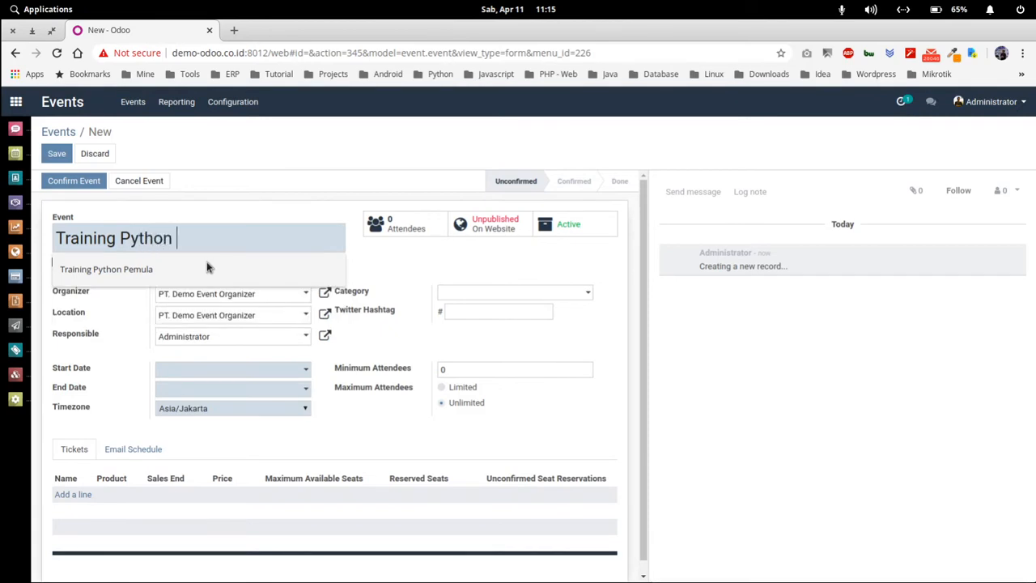
pyautogui.write('Dasar')
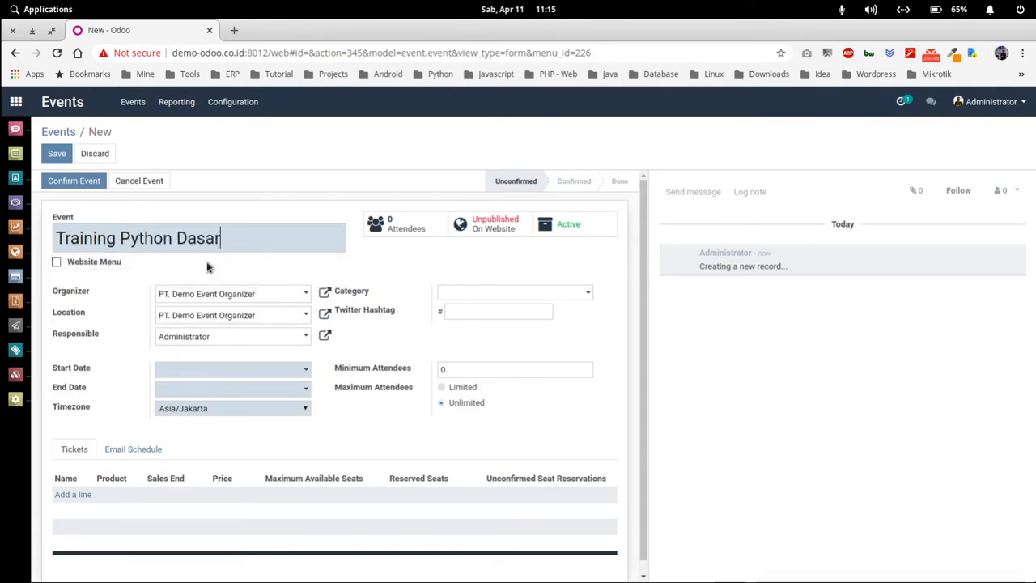
pyautogui.scroll(-1, 185, 264)
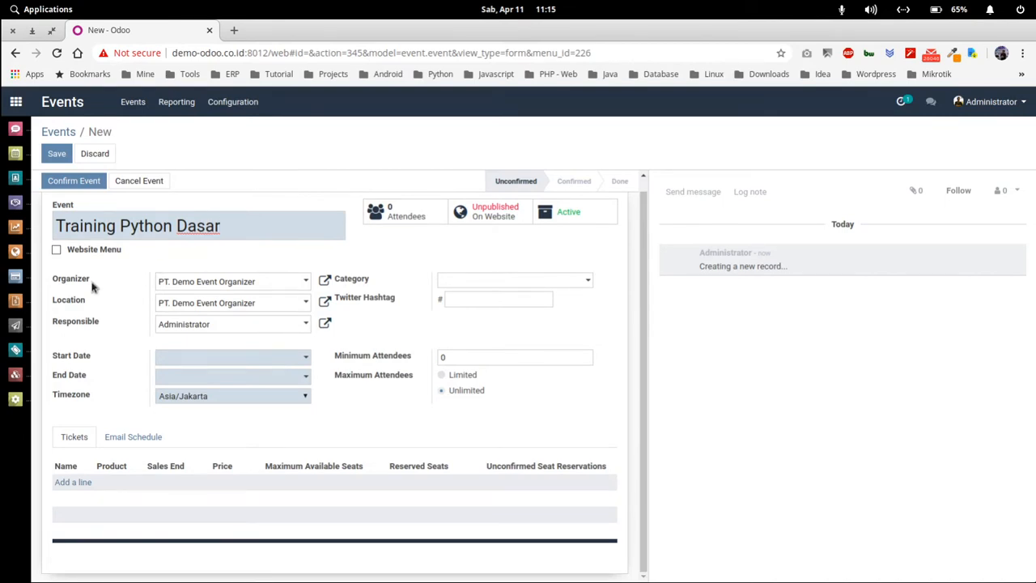
pyautogui.scroll(1, 92, 287)
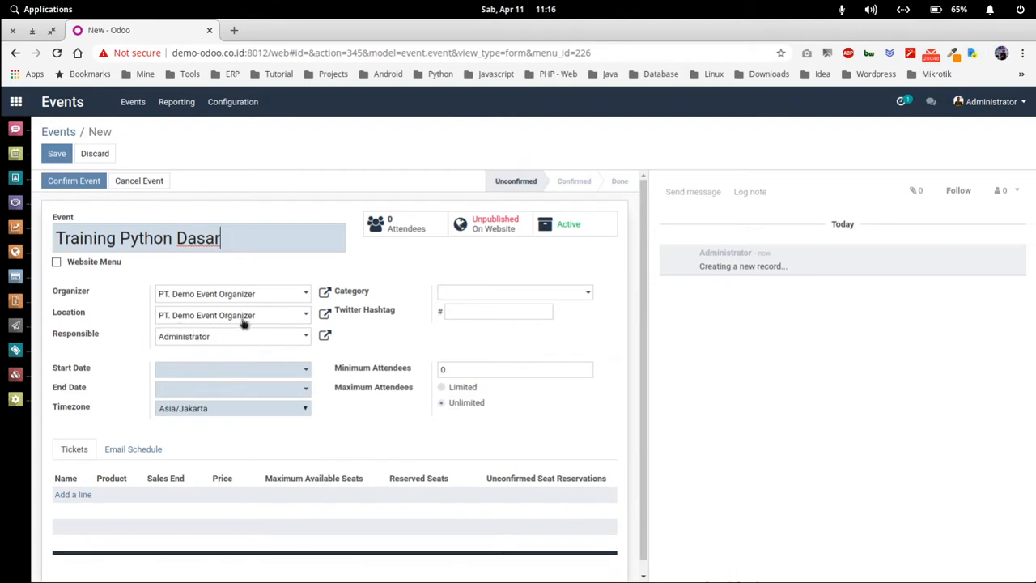
# - Enter 'Hotel Shantika' as the event Location and create it with full details
pyautogui.click(209, 311)
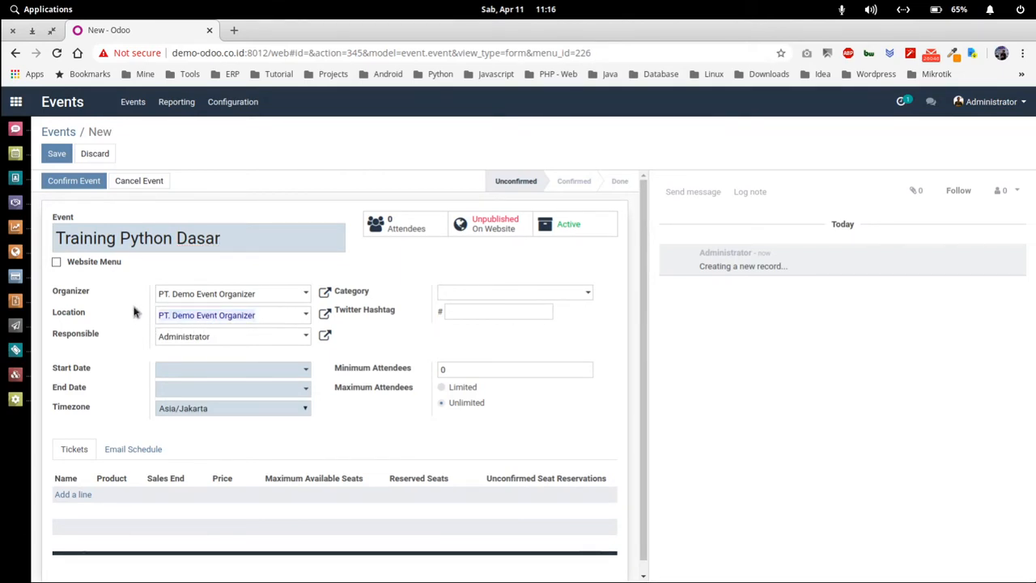
pyautogui.write('Hote')
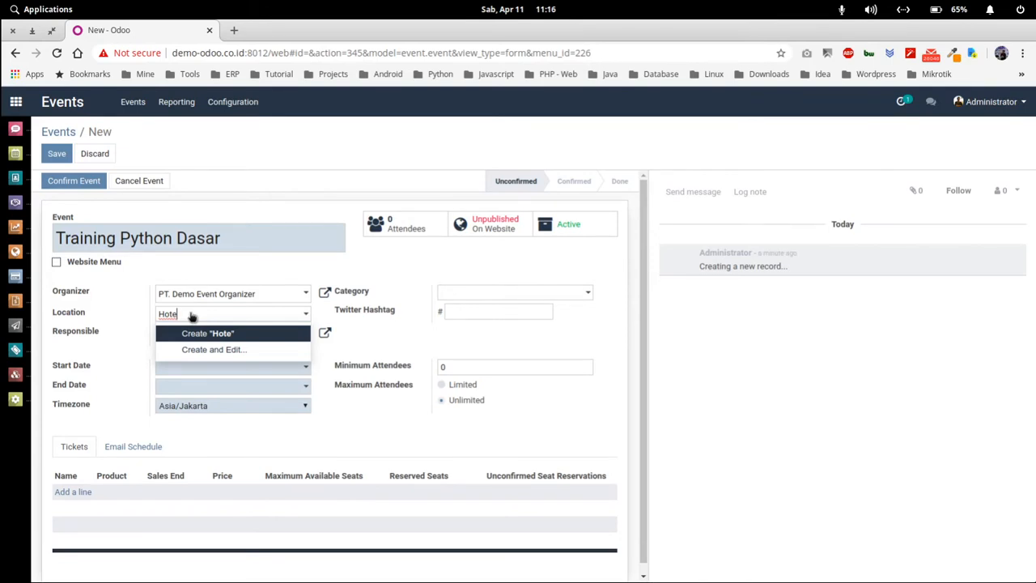
pyautogui.write('Shantika')
pyautogui.click(255, 349)
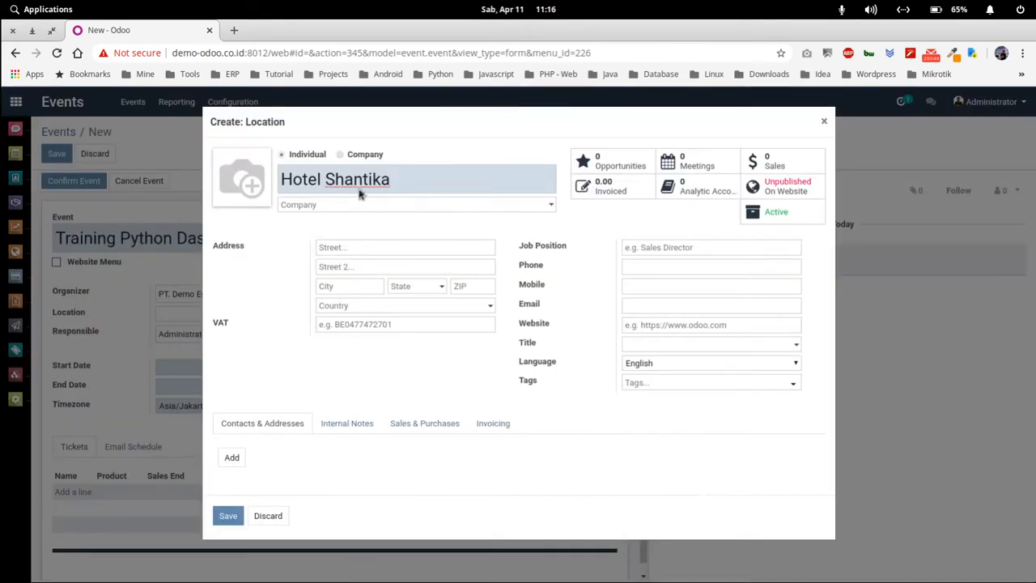
# - Mark Hotel Shantika as a company, with street address, city 'Karawa…' and province Jawa Barat
pyautogui.click(340, 154)
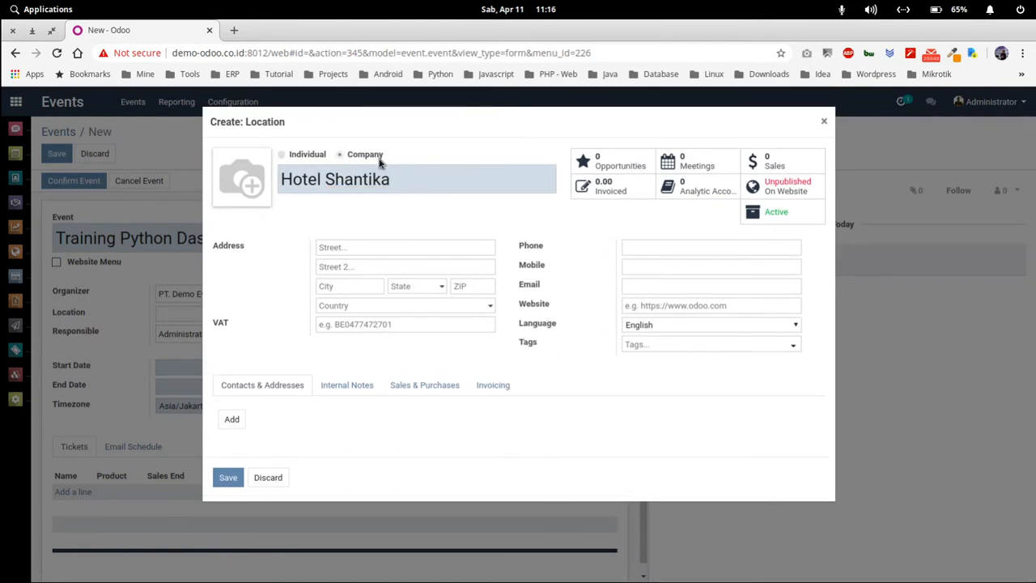
pyautogui.click(377, 245)
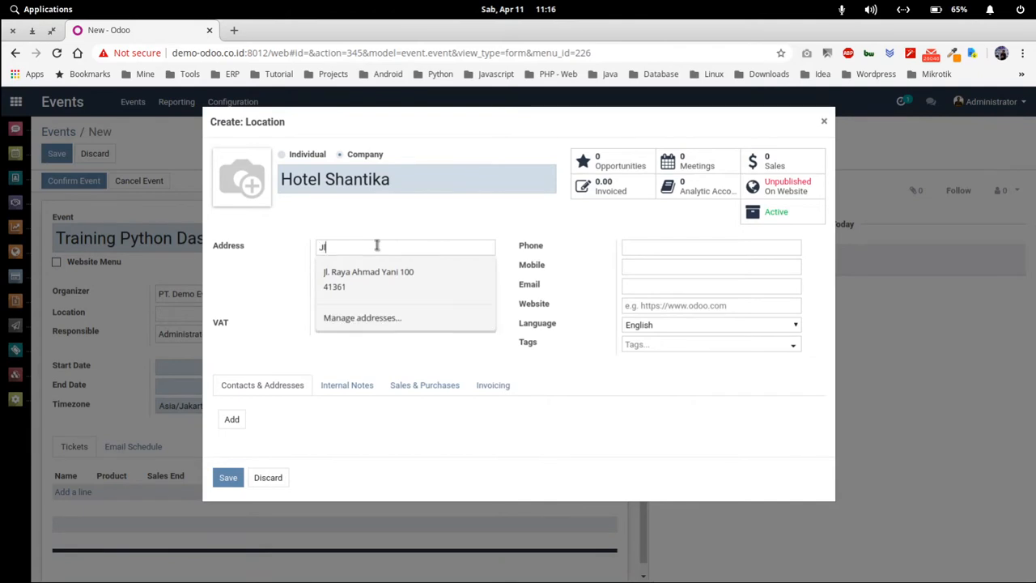
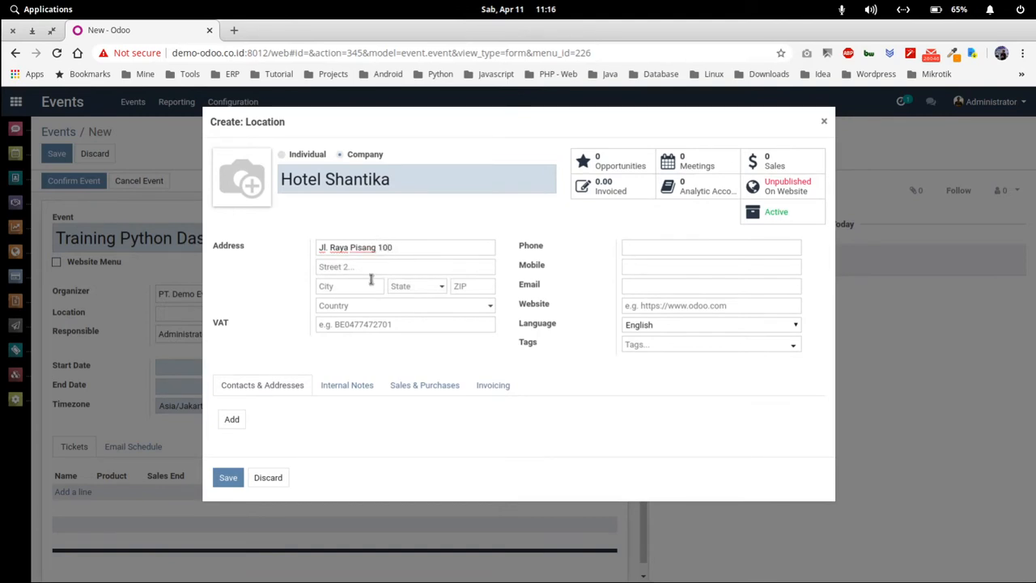
pyautogui.click(350, 292)
pyautogui.write('Kar')
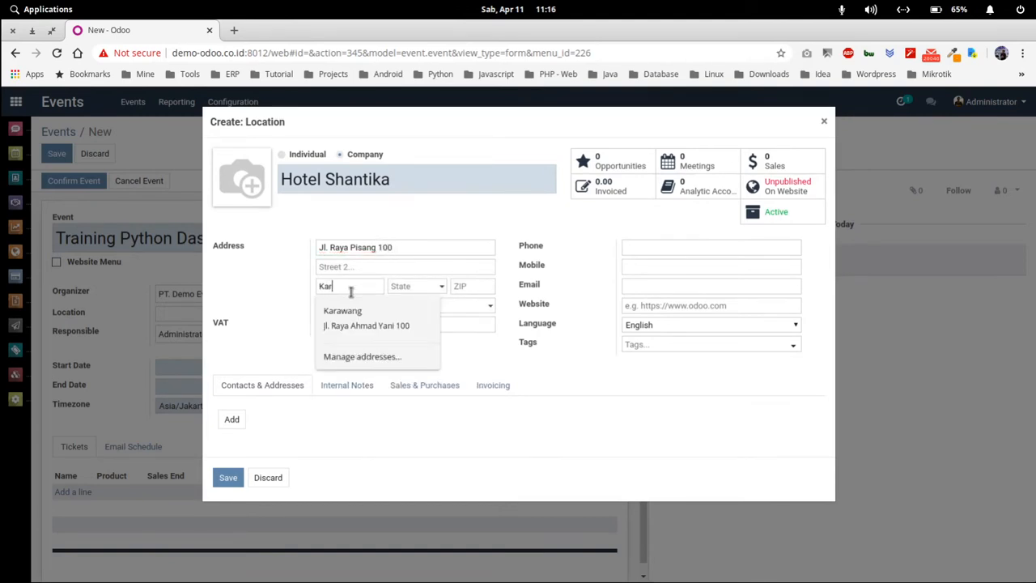
pyautogui.write('awang')
pyautogui.press('Tab')
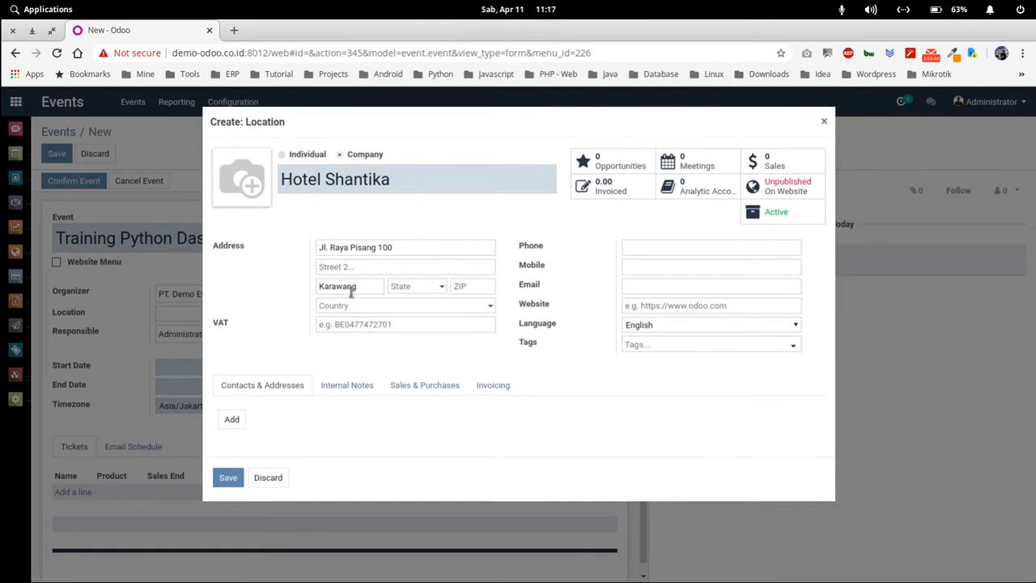
pyautogui.write('Jawa')
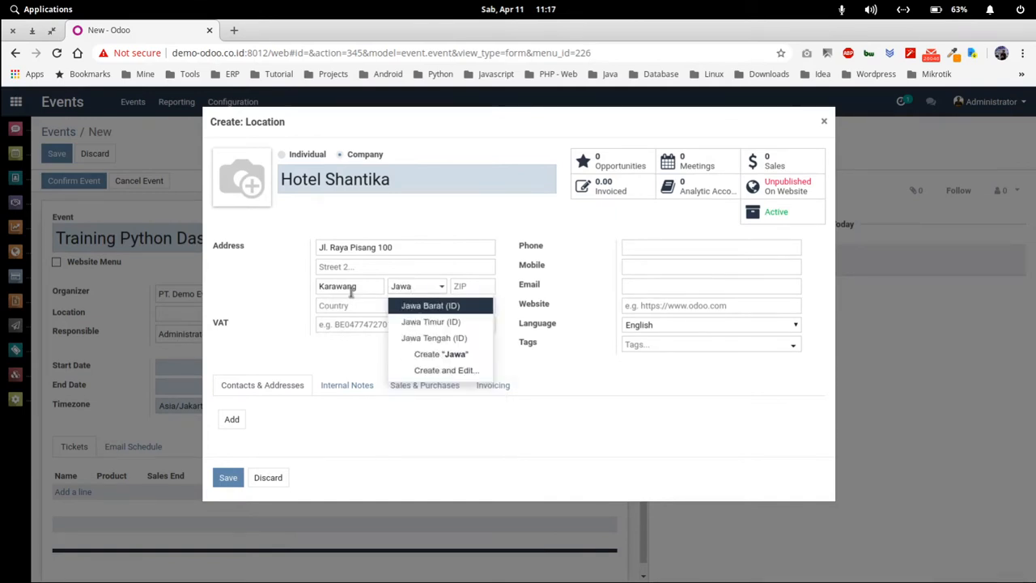
pyautogui.press('Tab')
# - Accept ZIP code 41361, enter the company phone number, and save the location
pyautogui.click(471, 294)
pyautogui.press('Down')
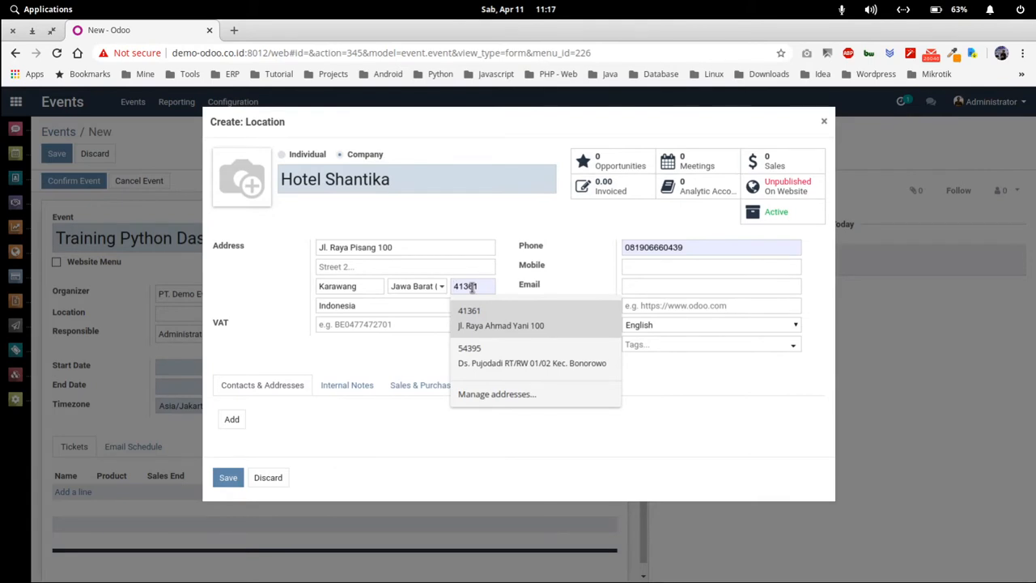
pyautogui.press('Return')
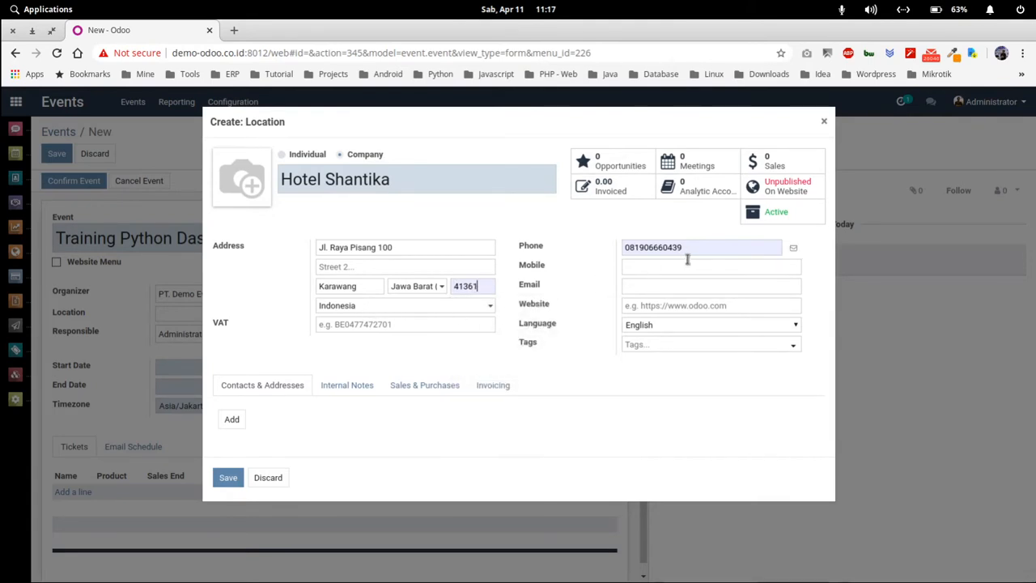
pyautogui.click(624, 247)
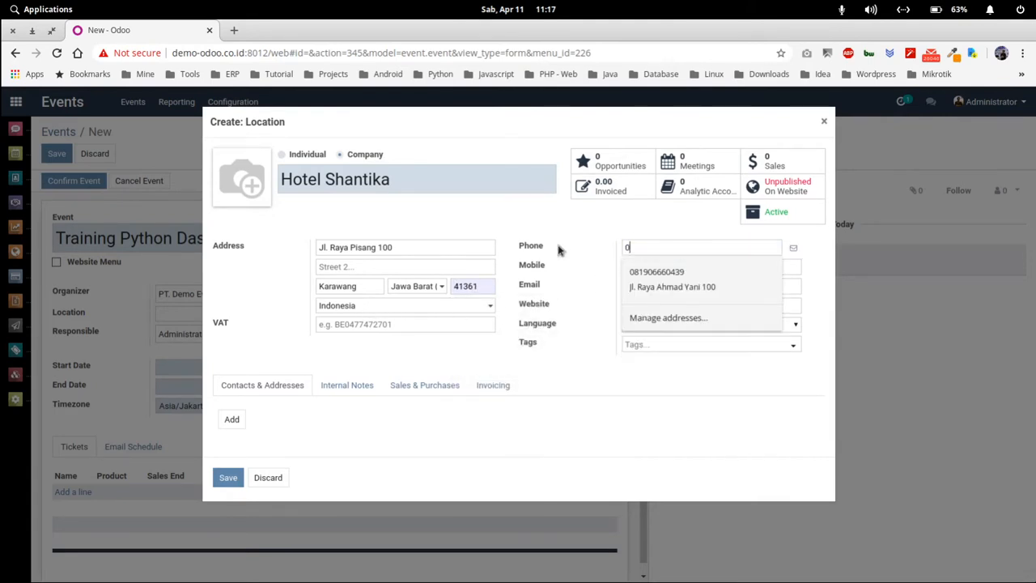
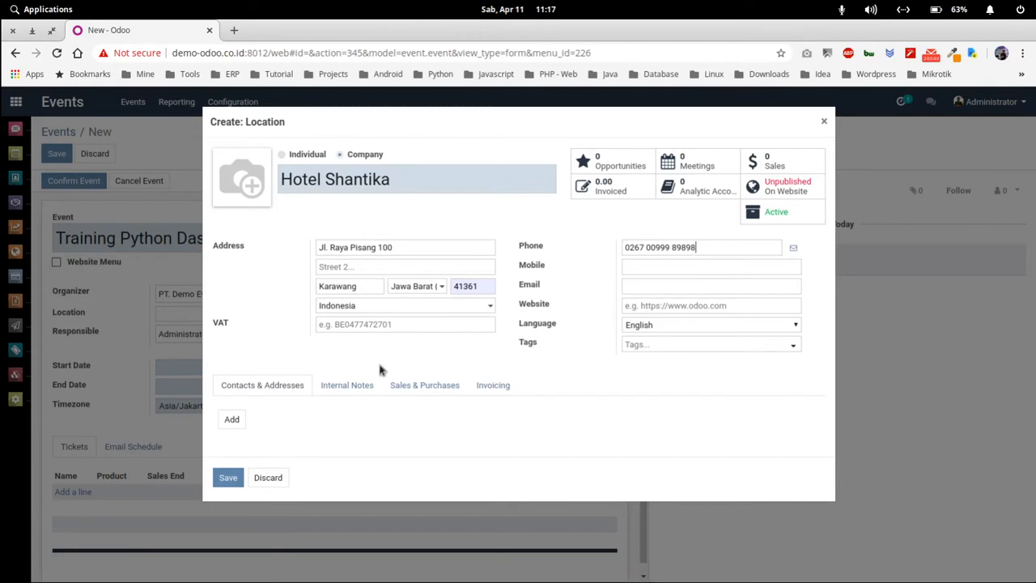
pyautogui.click(230, 480)
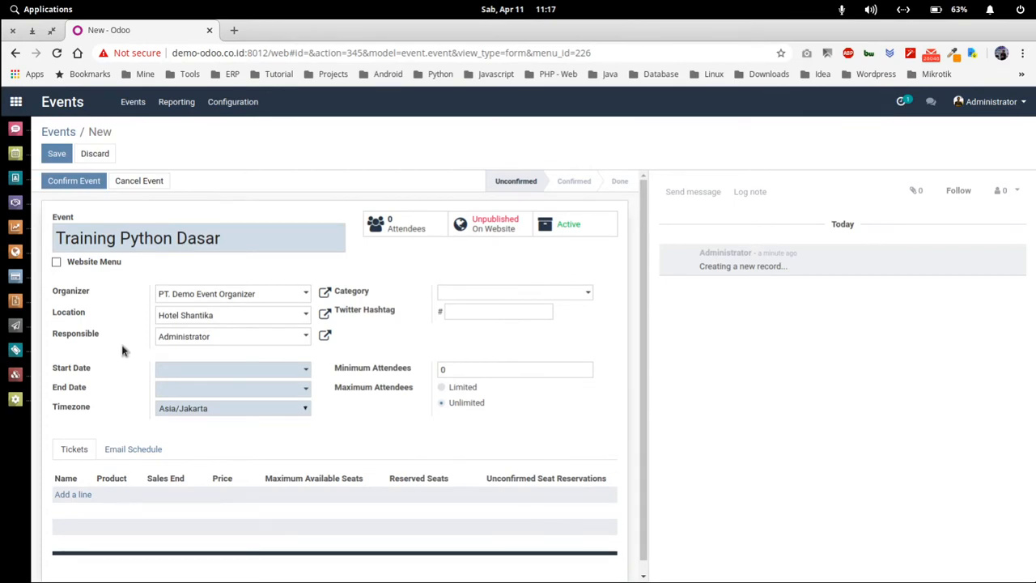
# - Keep Administrator as responsible and set the start to 04/19/2020 09:00:00
pyautogui.click(182, 337)
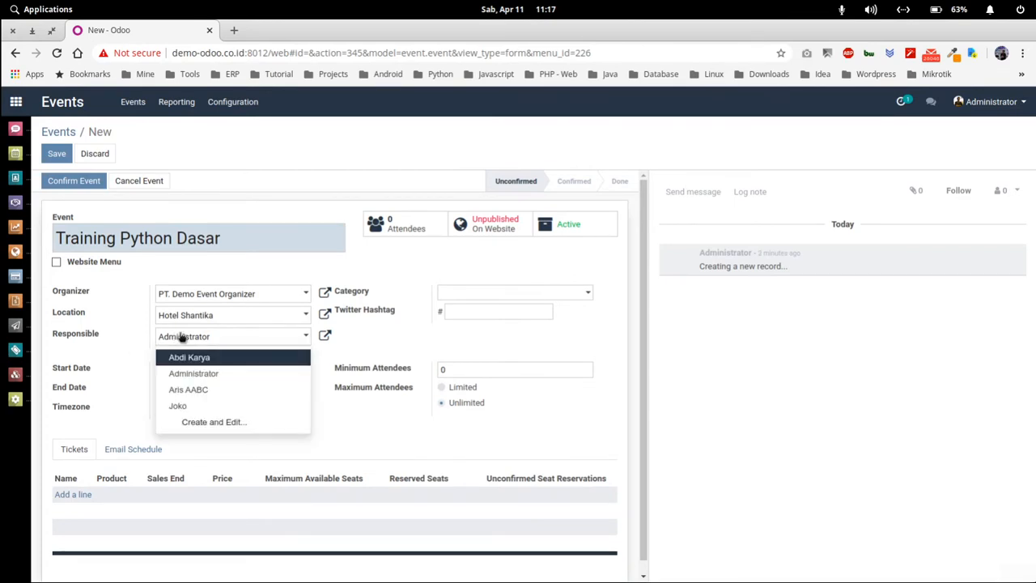
pyautogui.click(123, 341)
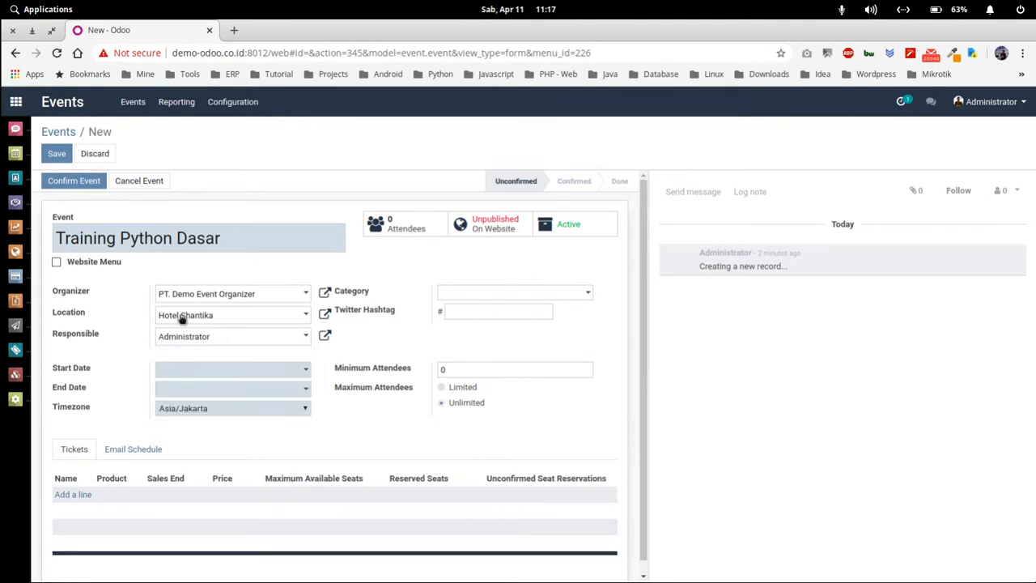
pyautogui.click(207, 373)
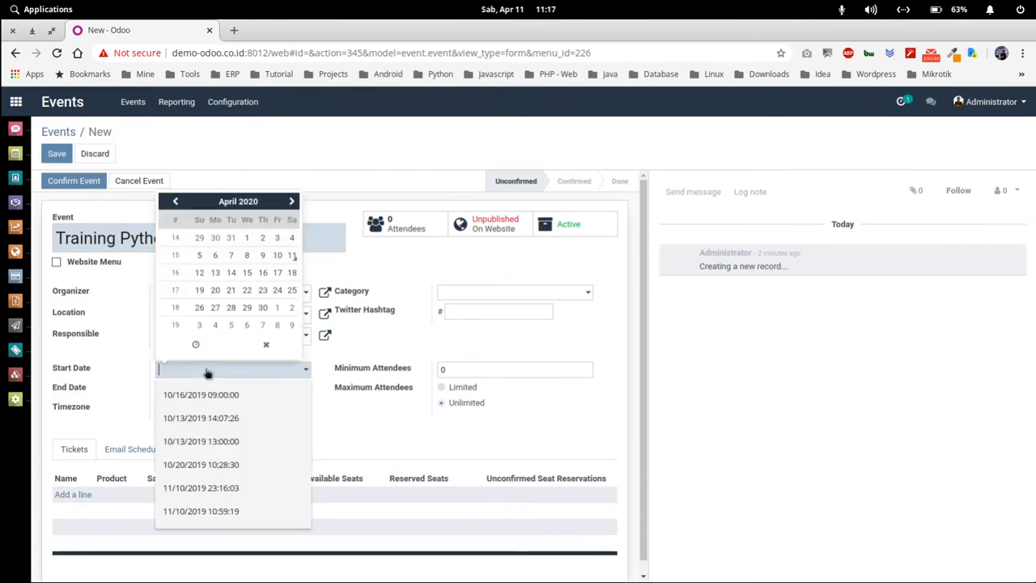
pyautogui.click(199, 291)
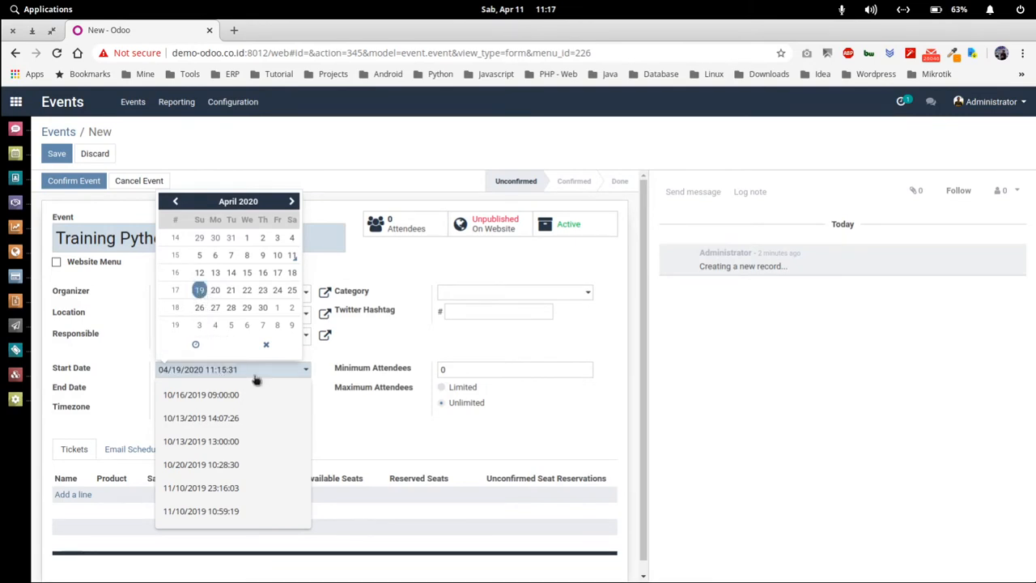
pyautogui.click(196, 346)
pyautogui.click(193, 293)
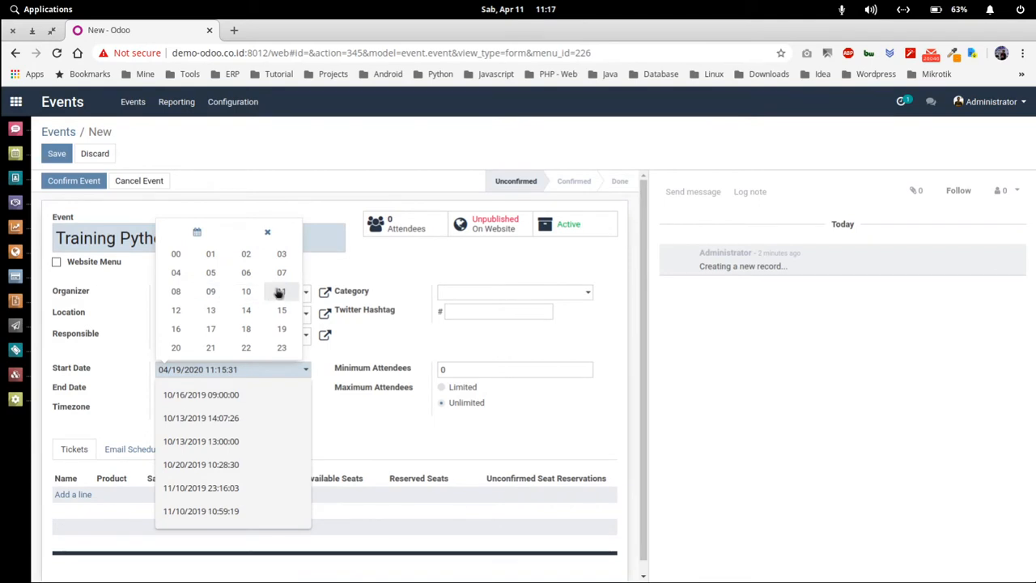
pyautogui.click(213, 293)
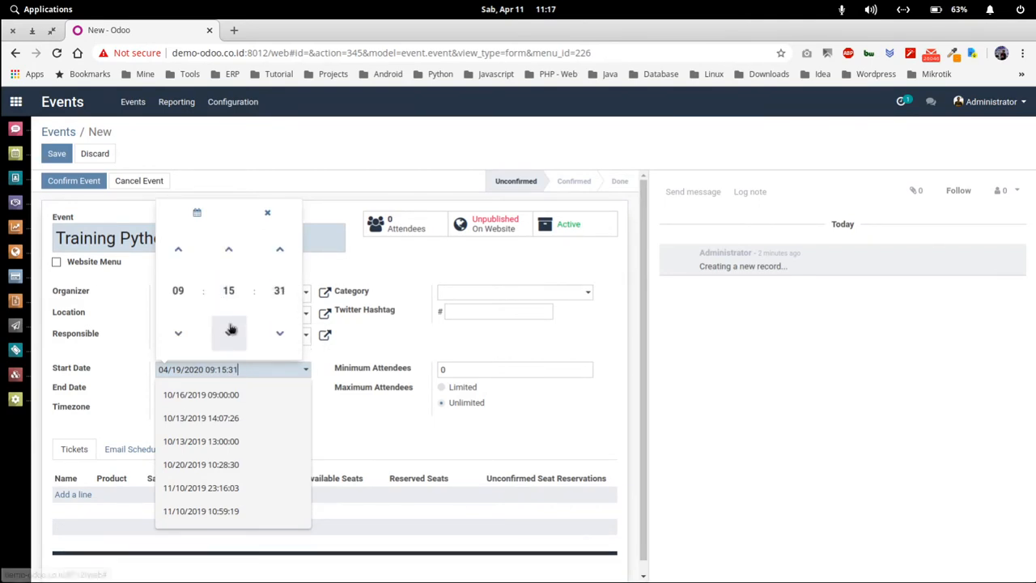
pyautogui.click(230, 290)
pyautogui.click(177, 268)
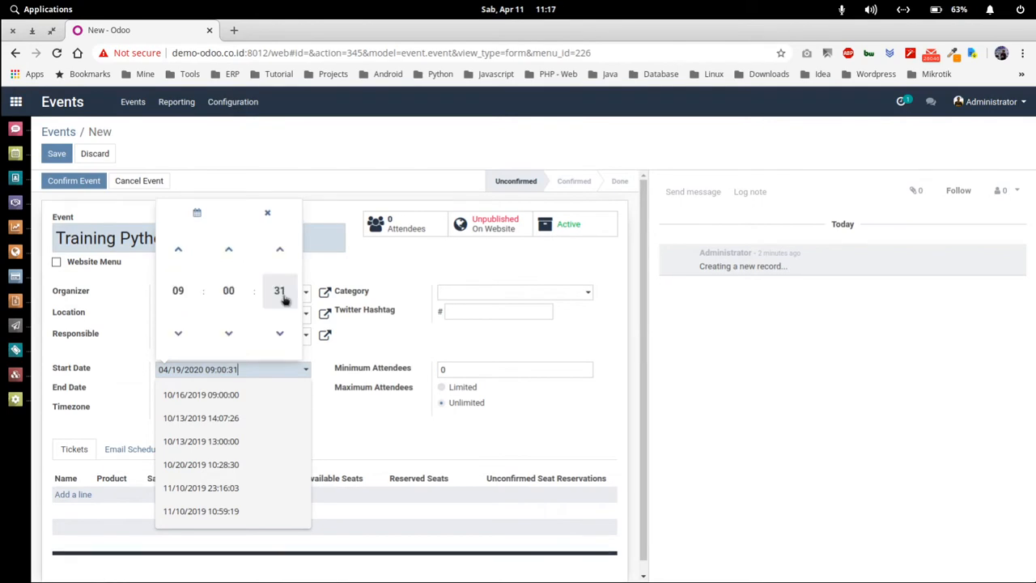
pyautogui.click(281, 294)
pyautogui.click(177, 267)
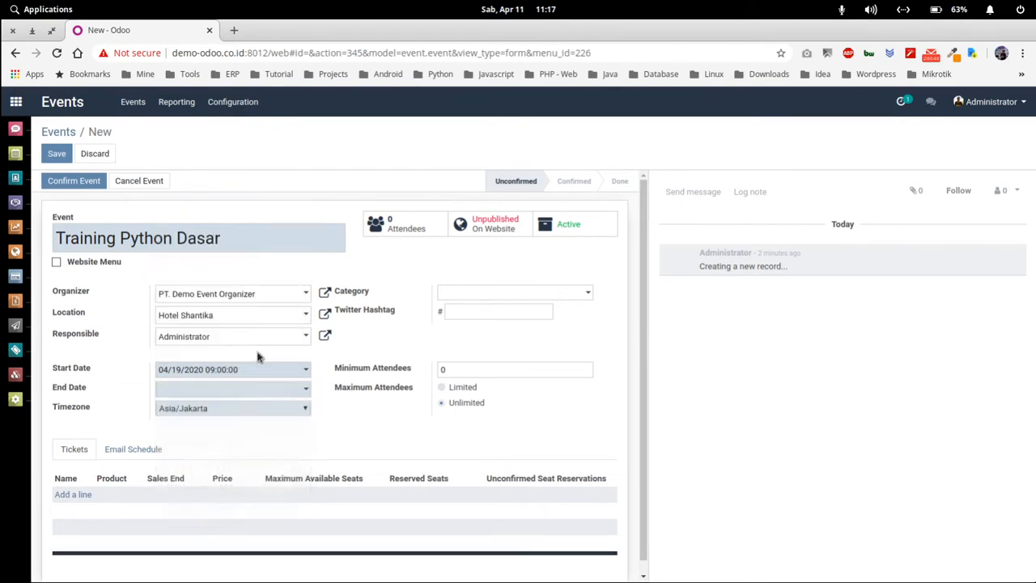
# - Set the event end to 04/21/2020 14:00:00
pyautogui.click(225, 389)
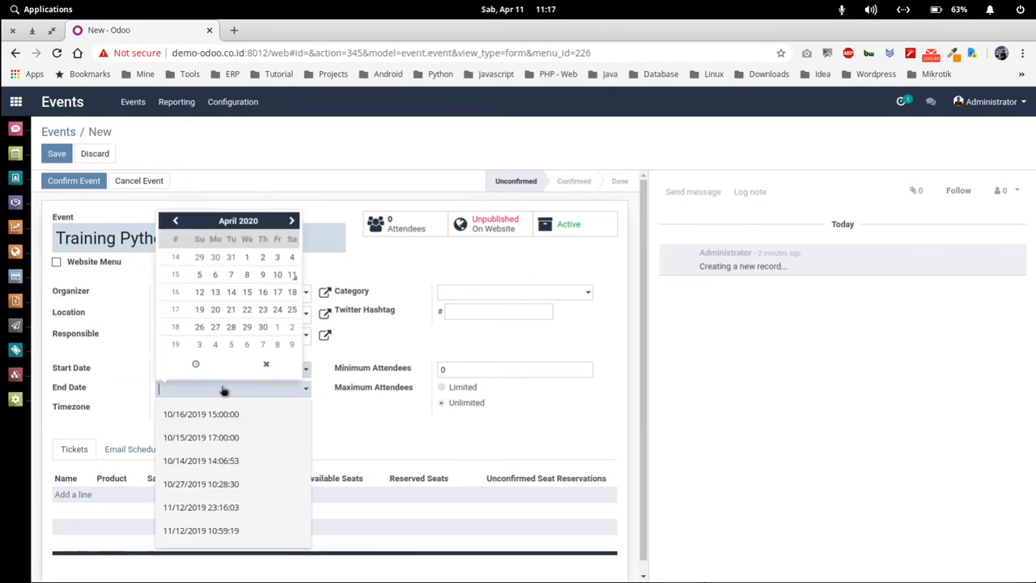
pyautogui.click(231, 310)
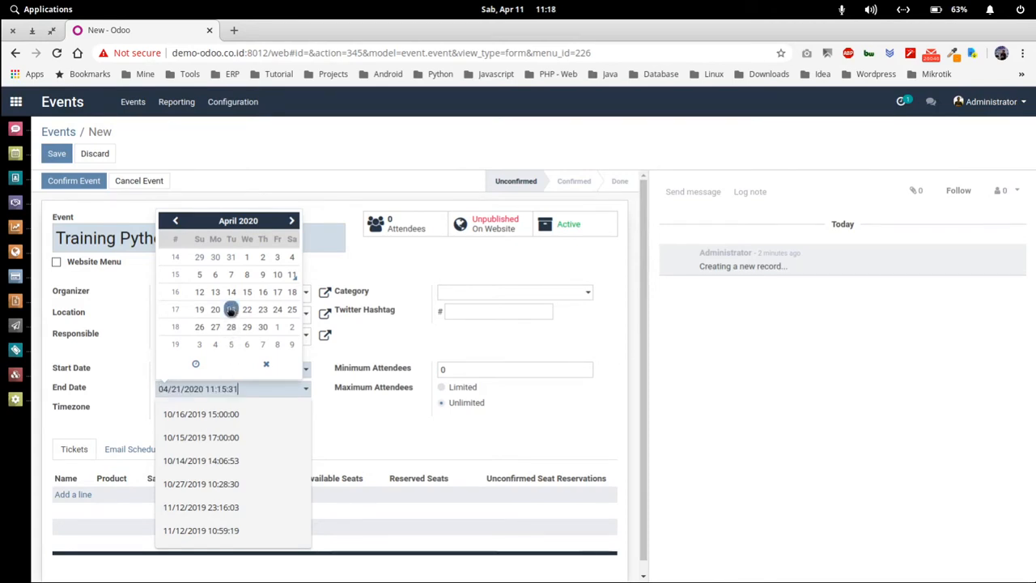
pyautogui.click(196, 365)
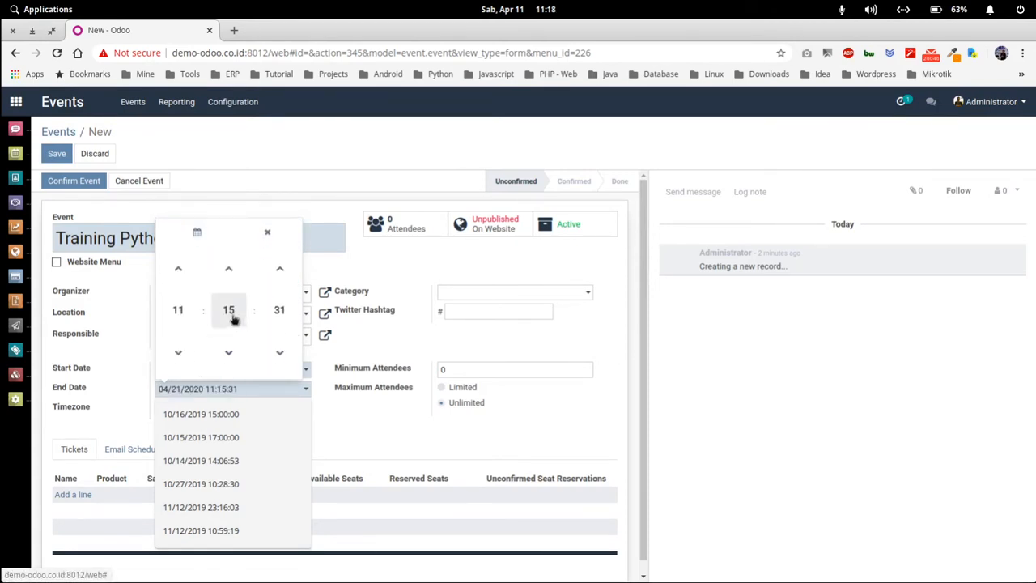
pyautogui.click(178, 338)
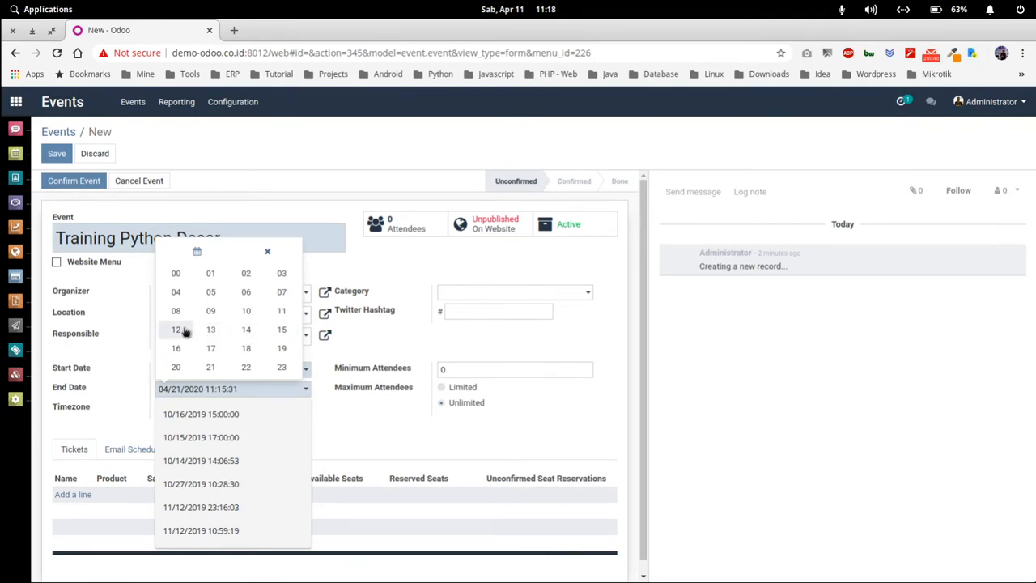
pyautogui.click(246, 329)
pyautogui.click(232, 320)
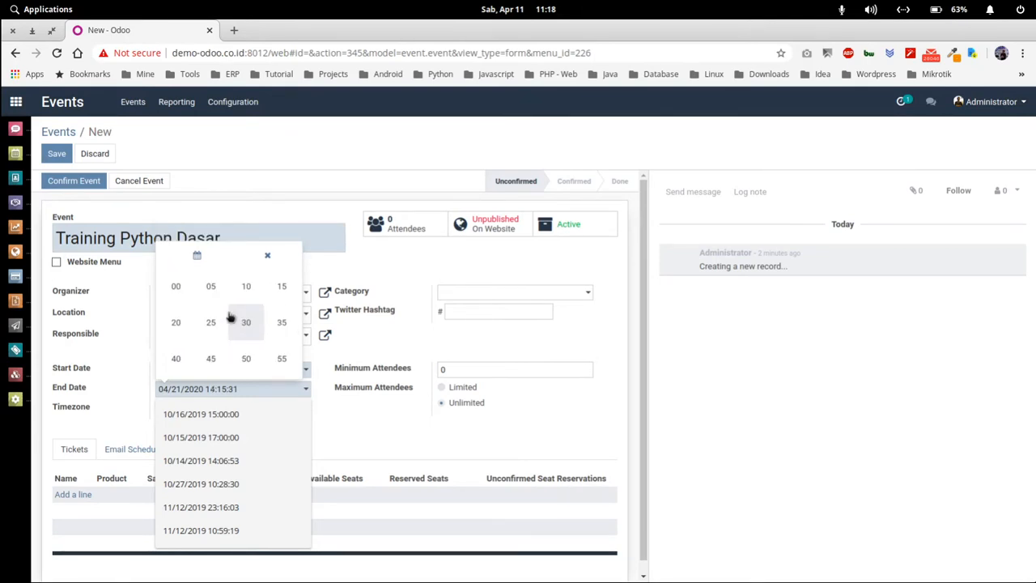
pyautogui.click(177, 286)
pyautogui.click(273, 307)
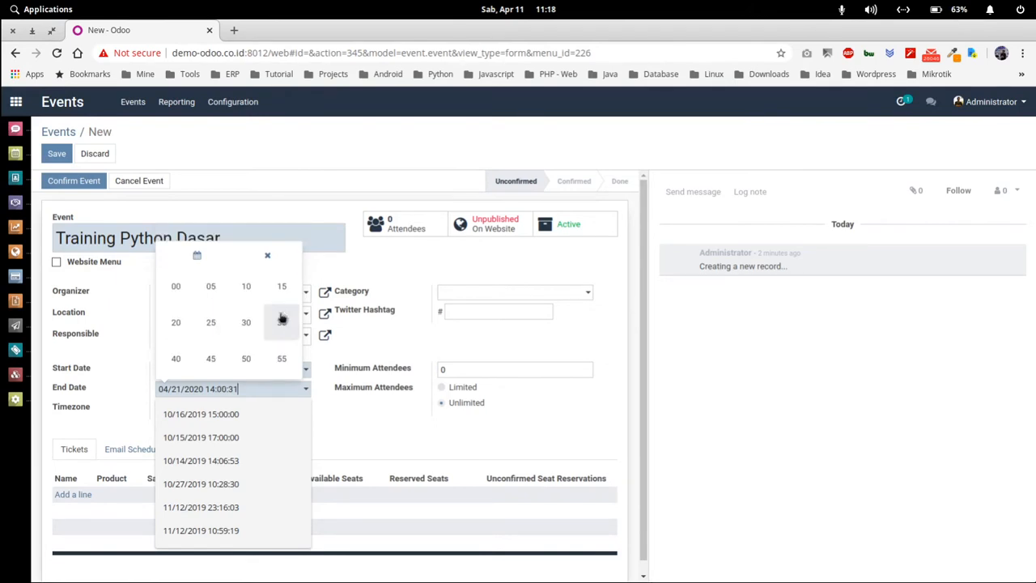
pyautogui.click(178, 284)
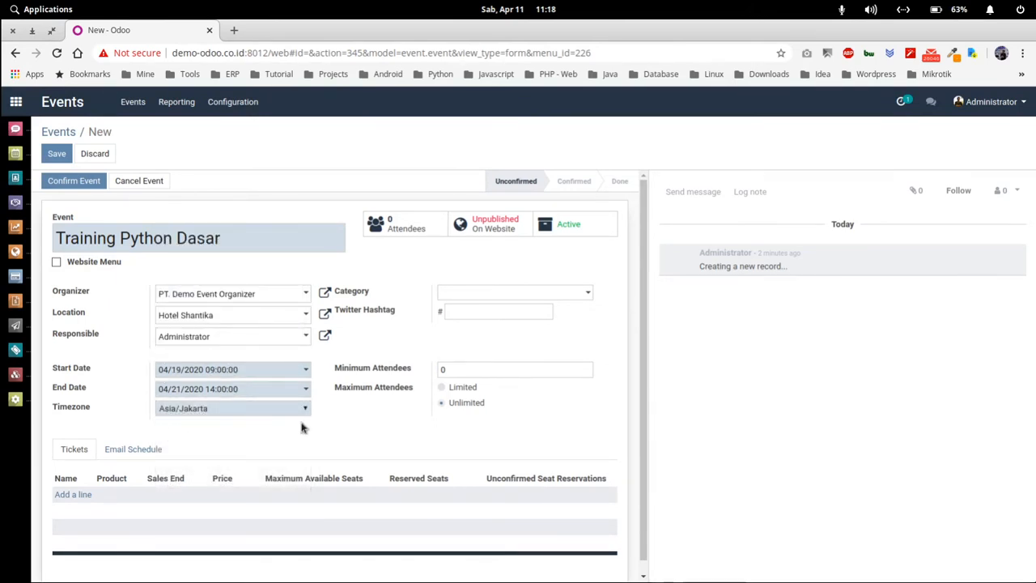
# - Set the category to Physical Event and the Twitter hashtag to TraingPython
pyautogui.click(467, 296)
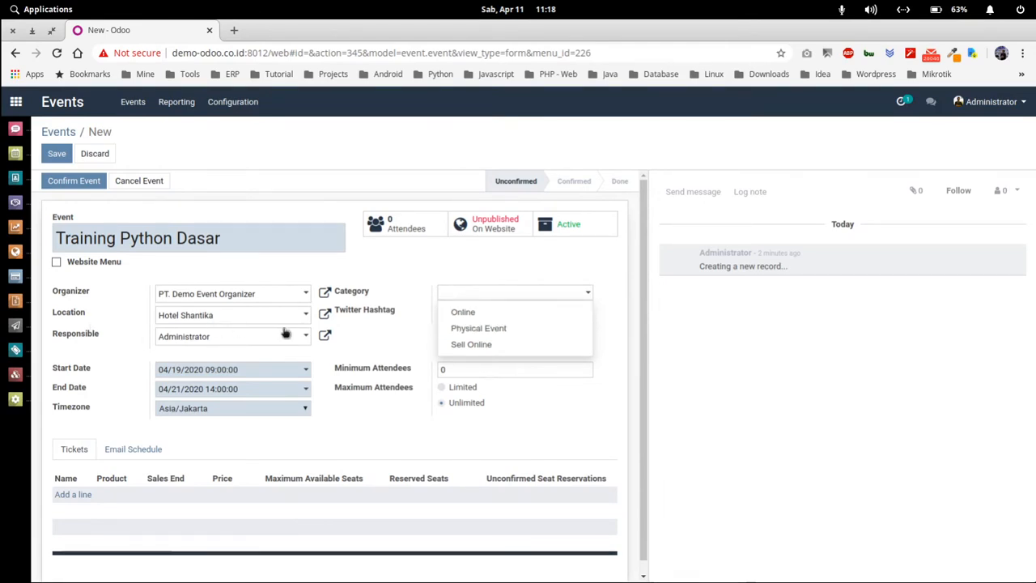
pyautogui.click(518, 329)
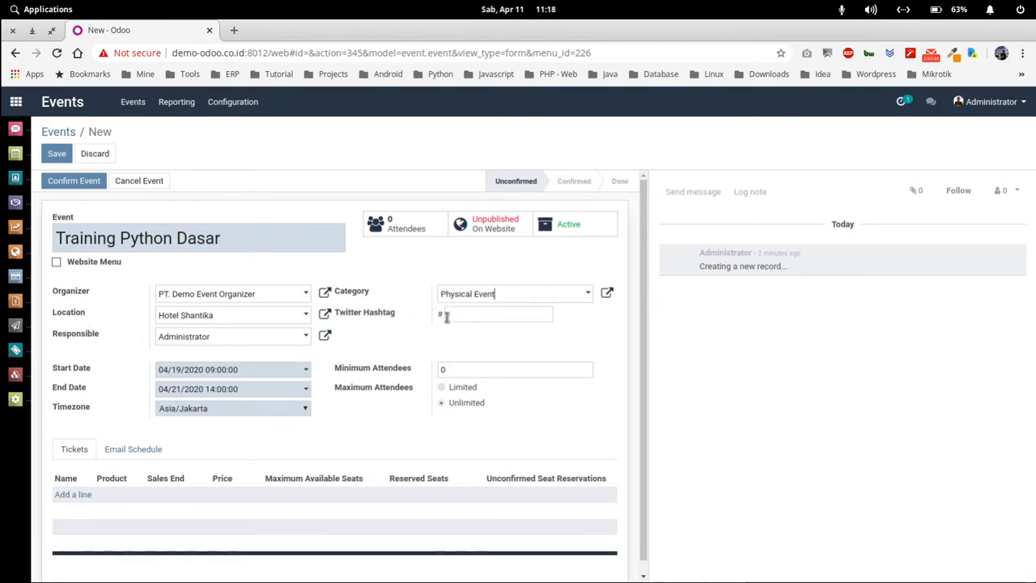
pyautogui.click(486, 317)
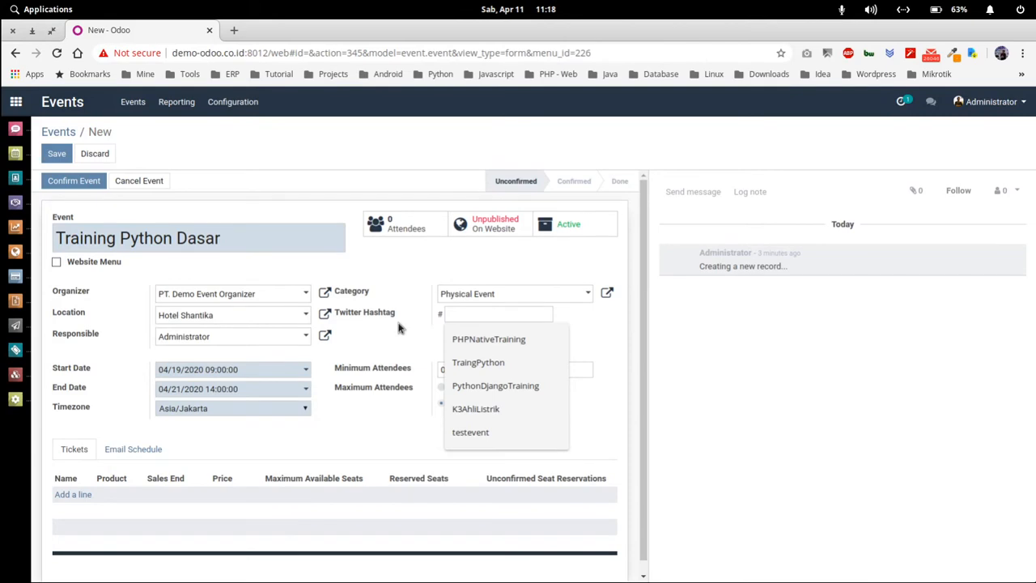
pyautogui.write('Tra')
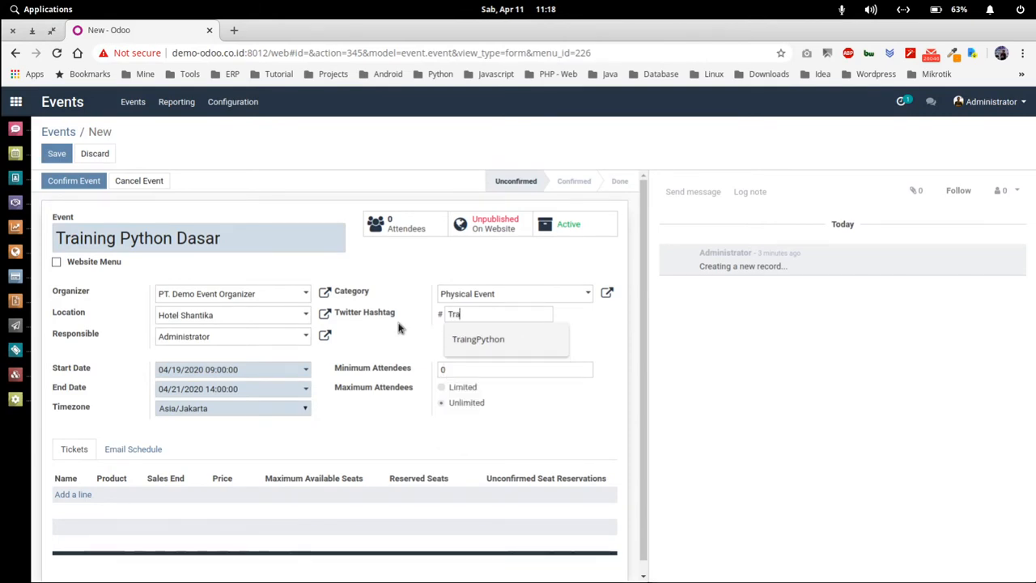
pyautogui.press('Down')
pyautogui.press('Return')
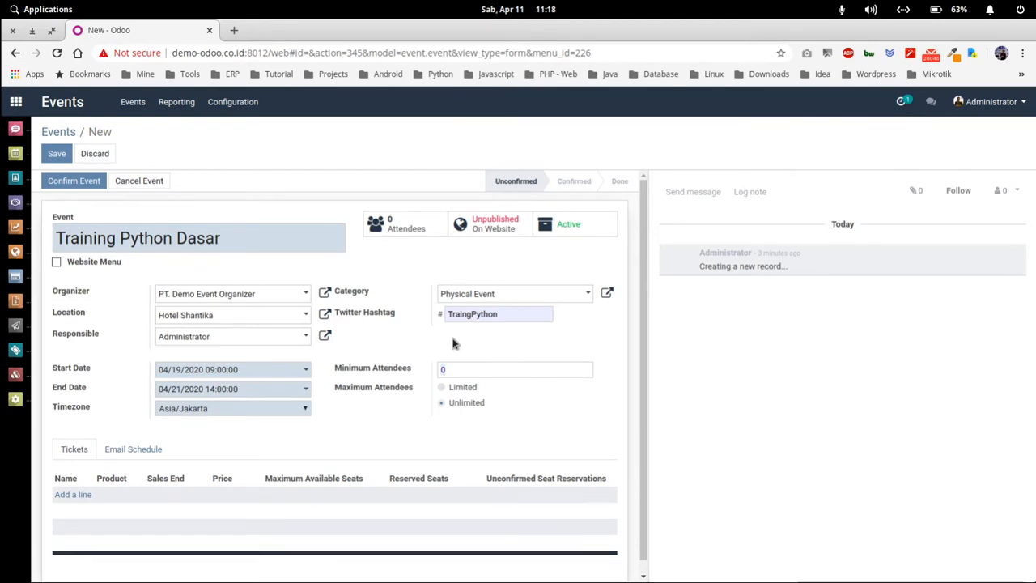
# - Require at least 10 attendees and limit registrations to 20
pyautogui.press('Tab')
pyautogui.write('10')
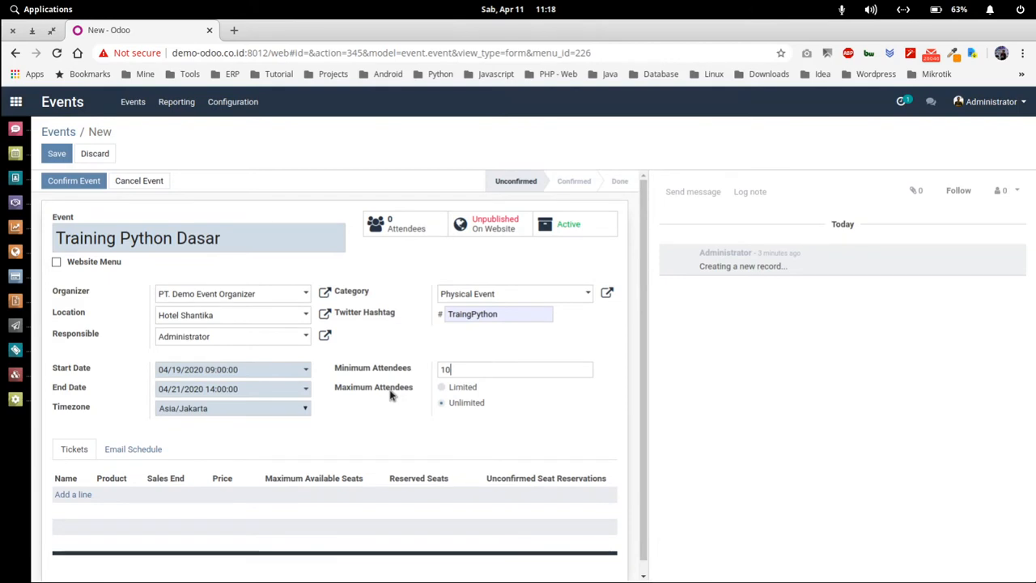
pyautogui.click(444, 387)
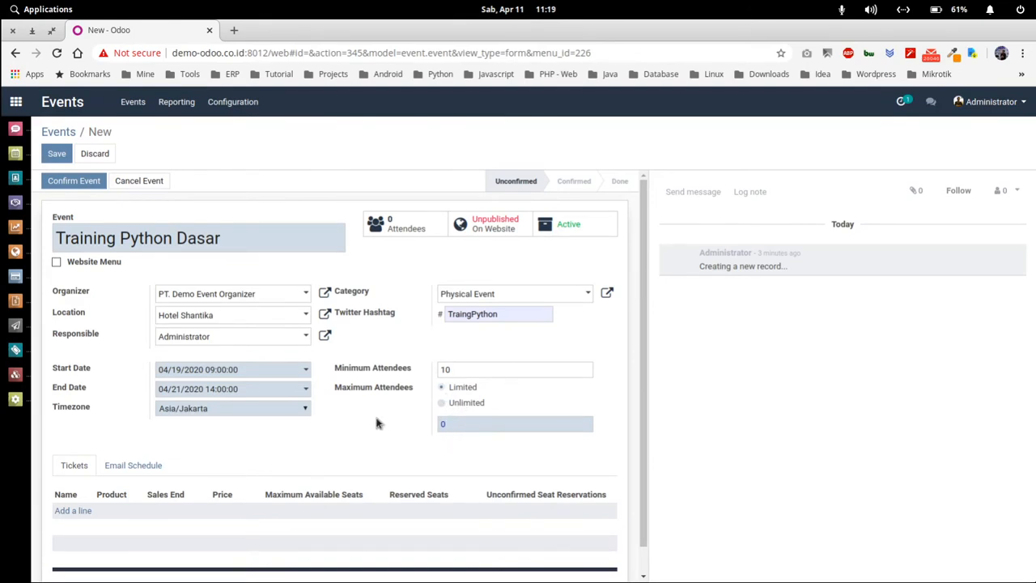
pyautogui.write('20')
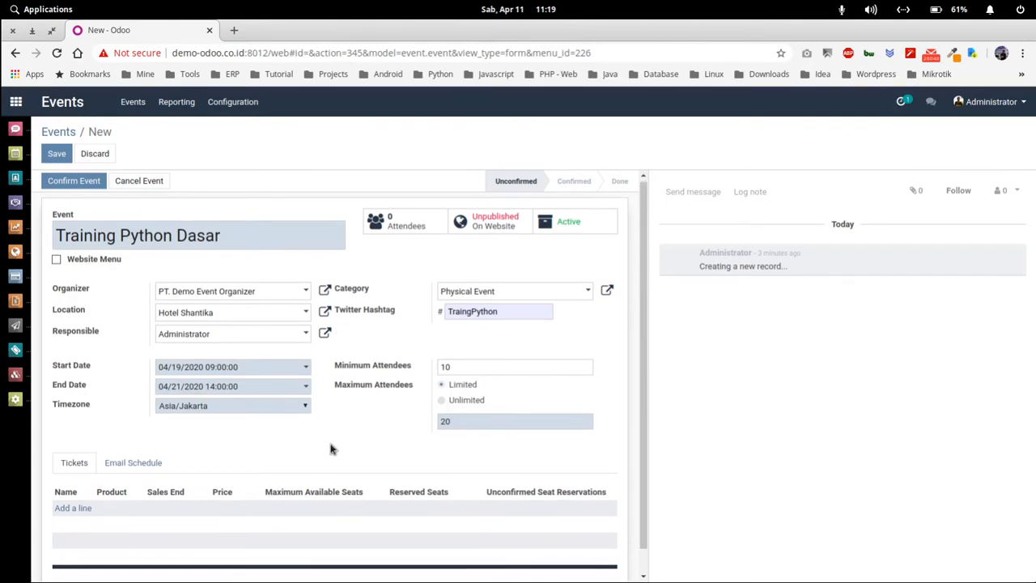
# - Add a ticket line and prefix its name with 'Early Bird'
pyautogui.scroll(-1, 330, 449)
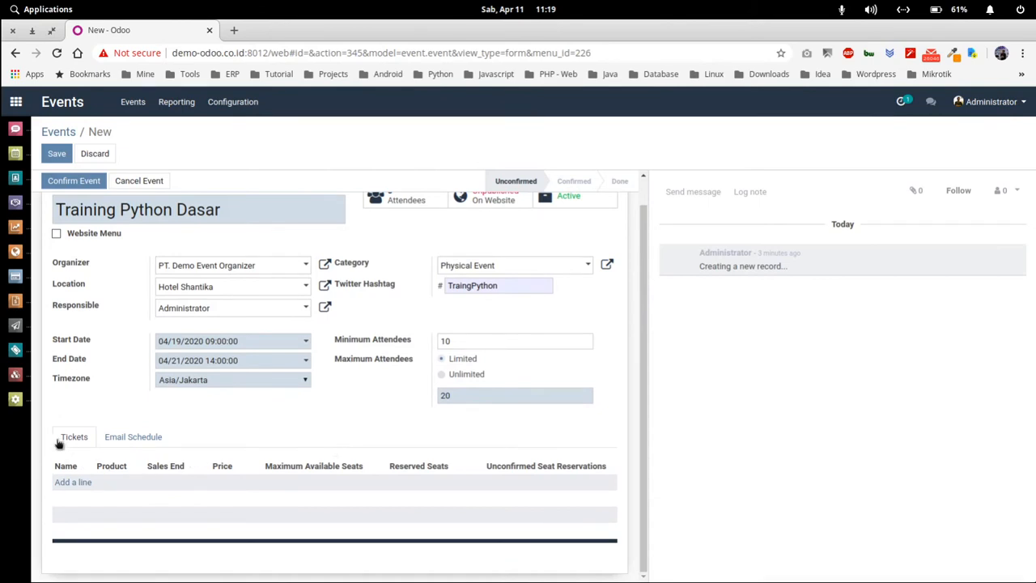
pyautogui.click(77, 485)
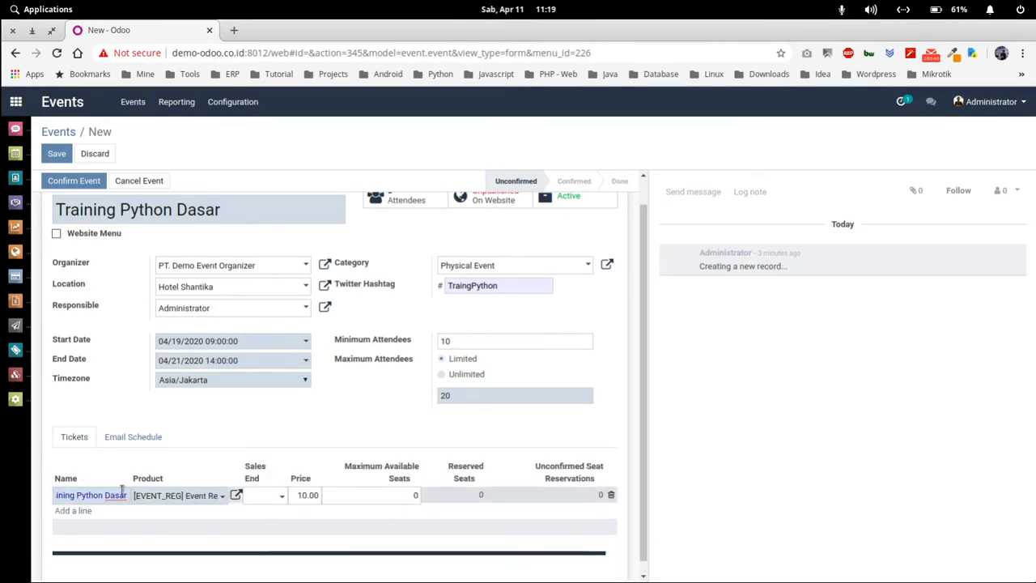
pyautogui.press('Home')
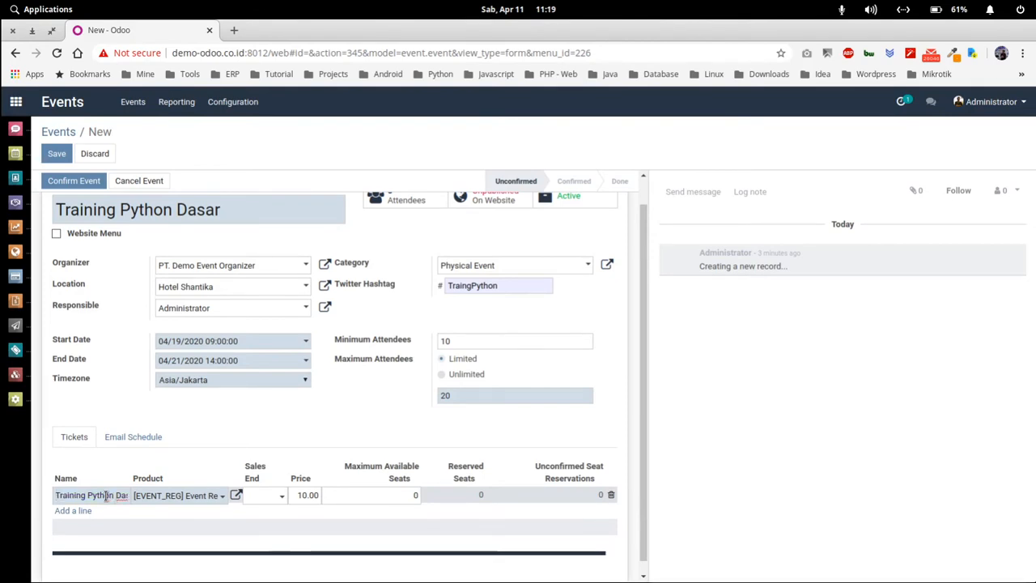
pyautogui.write('Ear')
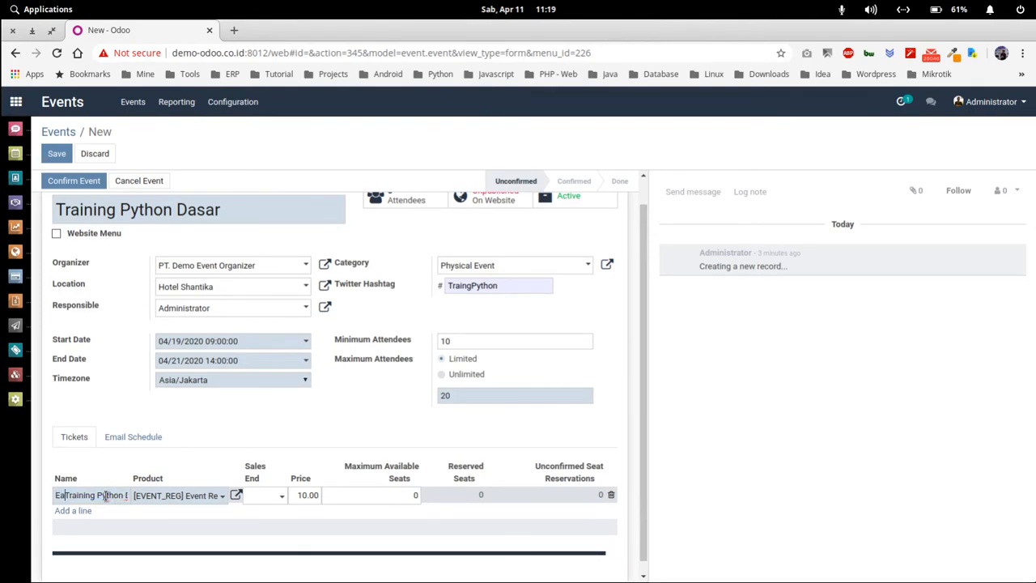
pyautogui.write('ly Bird')
# - Replace the ticket's default product with a new 'Early bird Training Python Dasar' product
pyautogui.click(178, 497)
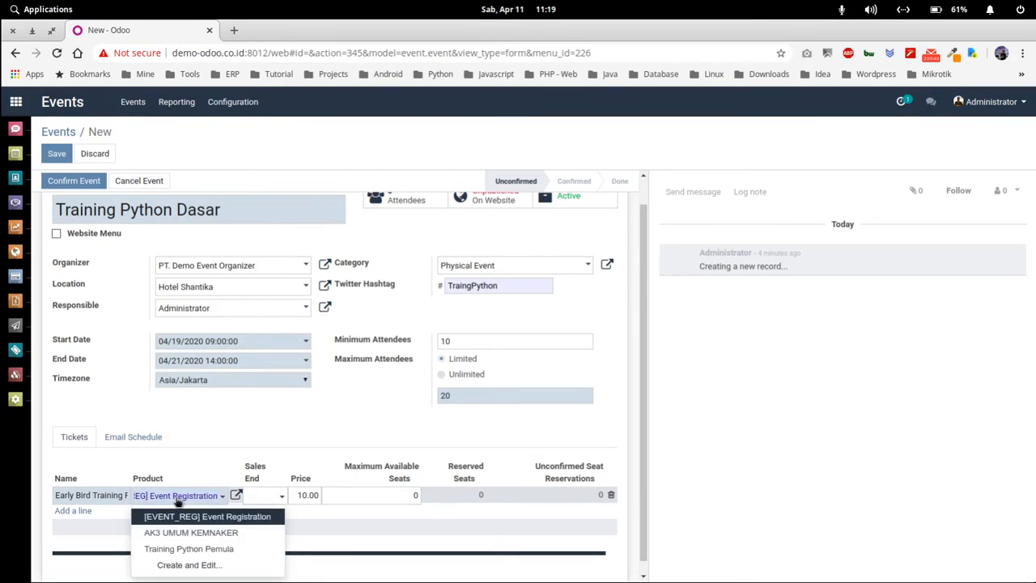
pyautogui.press('BackSpace')
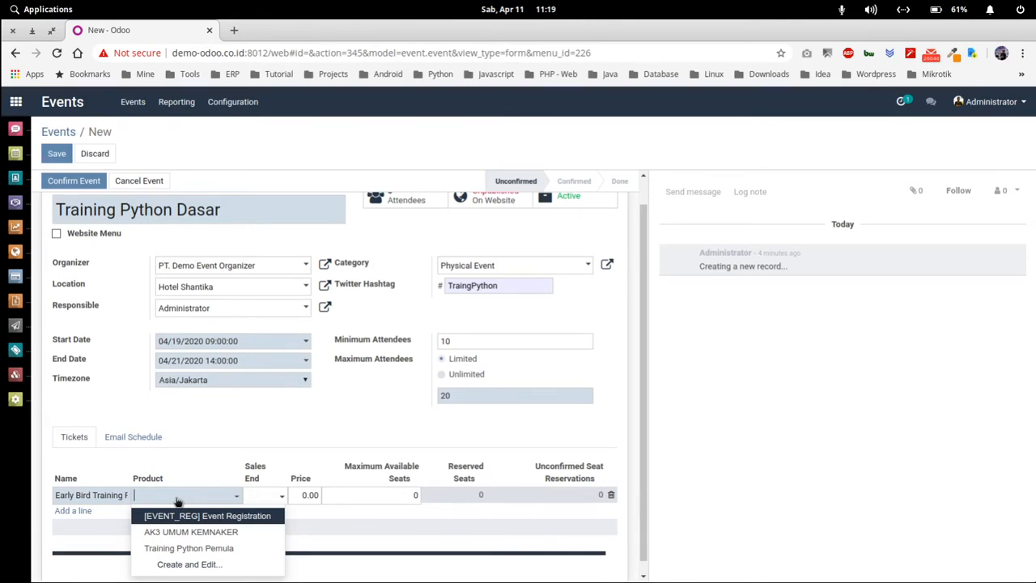
pyautogui.write('Early bird T')
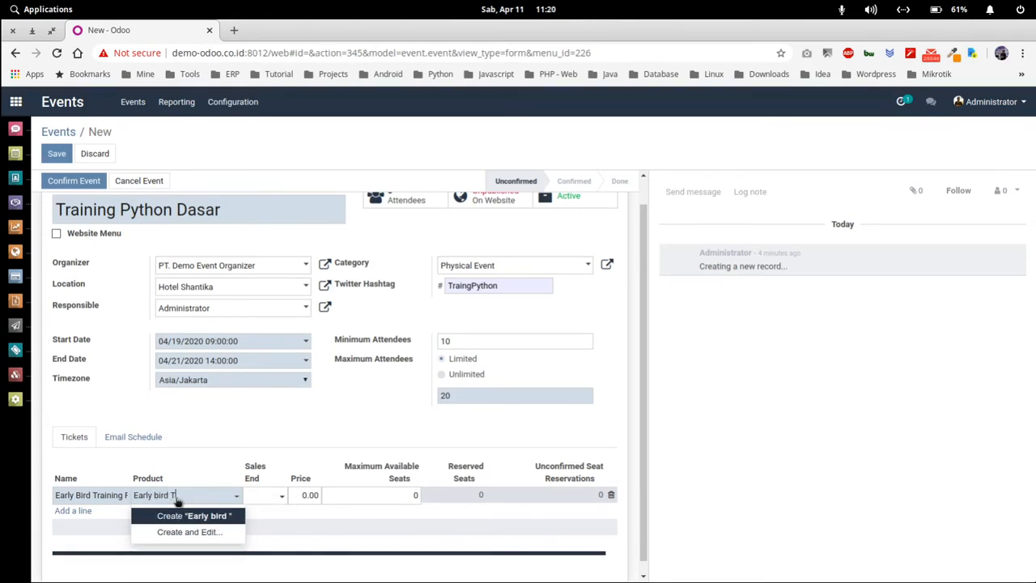
pyautogui.write('raining ')
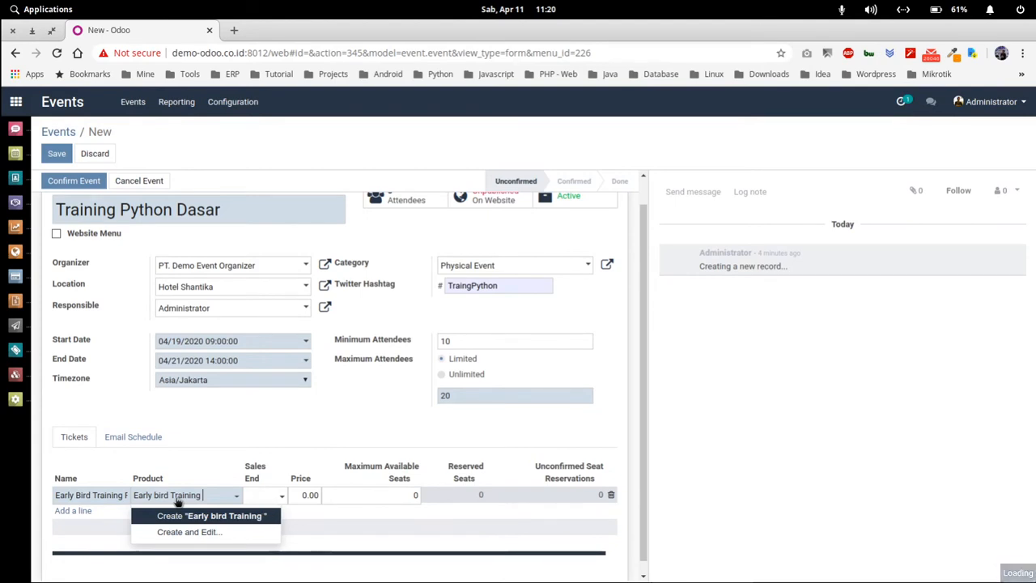
pyautogui.write('Py')
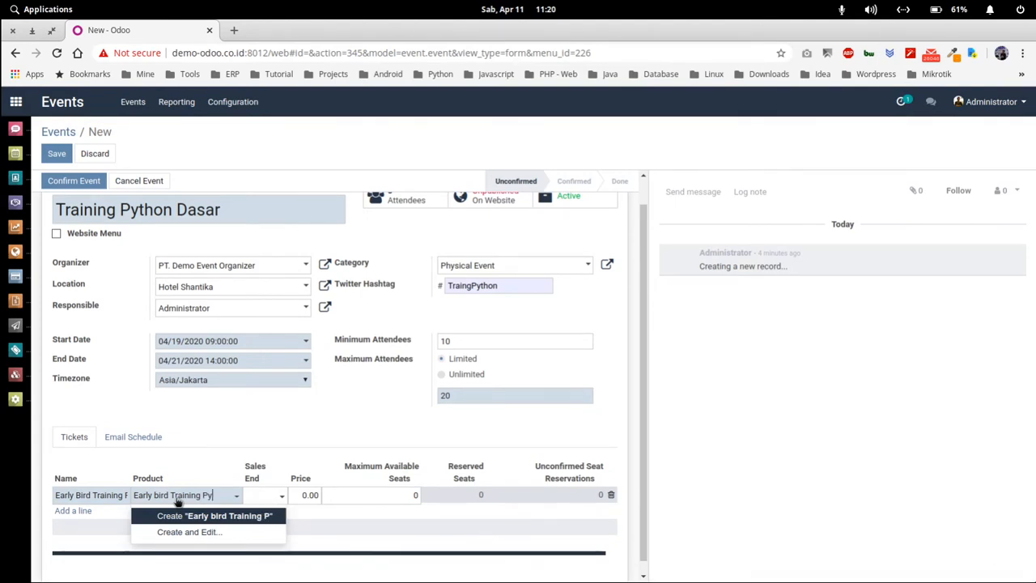
pyautogui.write('thon Dasar')
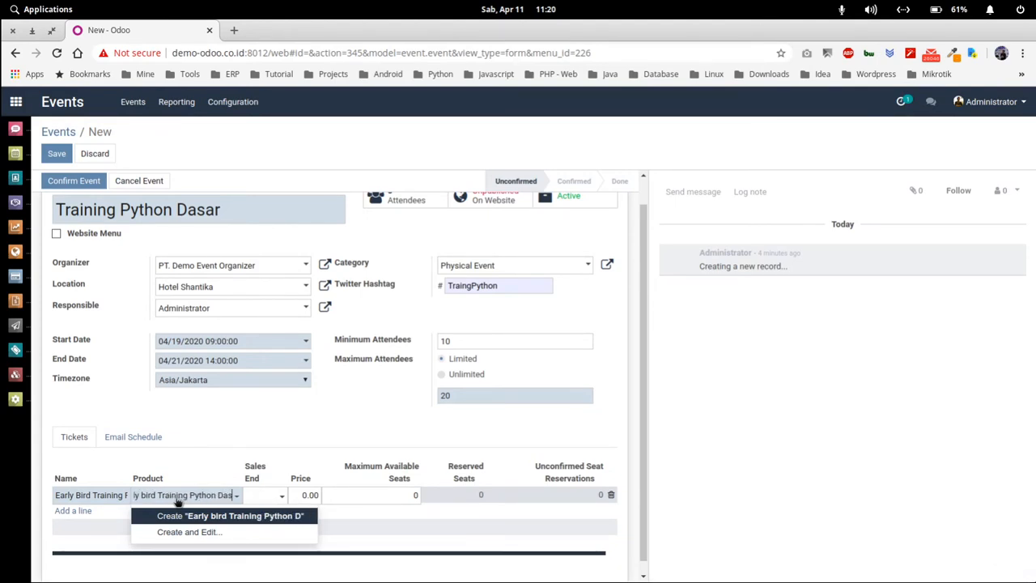
pyautogui.click(220, 533)
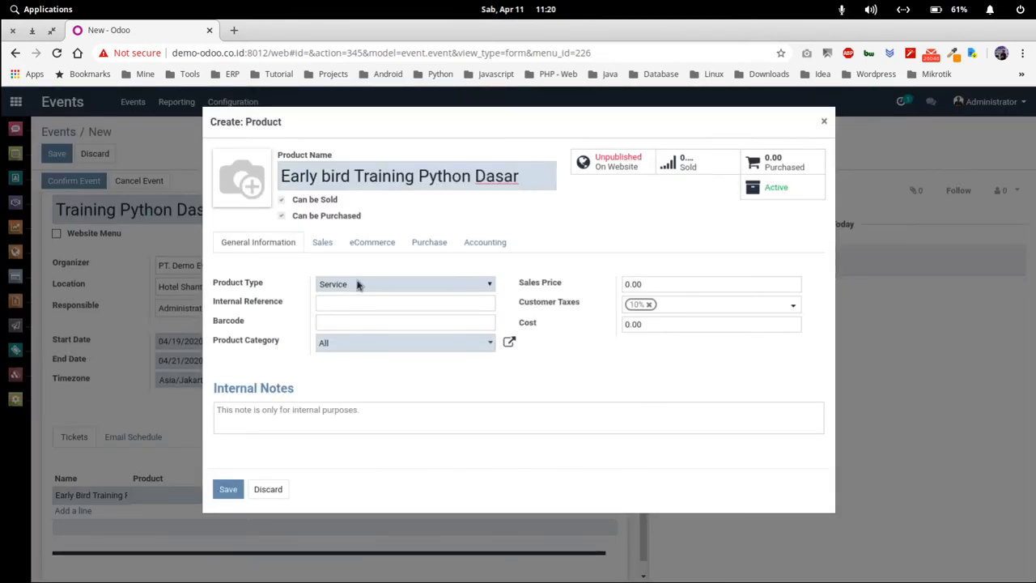
# - Give the early bird product sales price 1,000,000.00 and category Training IT, then save it
pyautogui.moveTo(666, 285); pyautogui.dragTo(567, 277)
pyautogui.write('1000000')
pyautogui.click(280, 340)
pyautogui.write('tra')
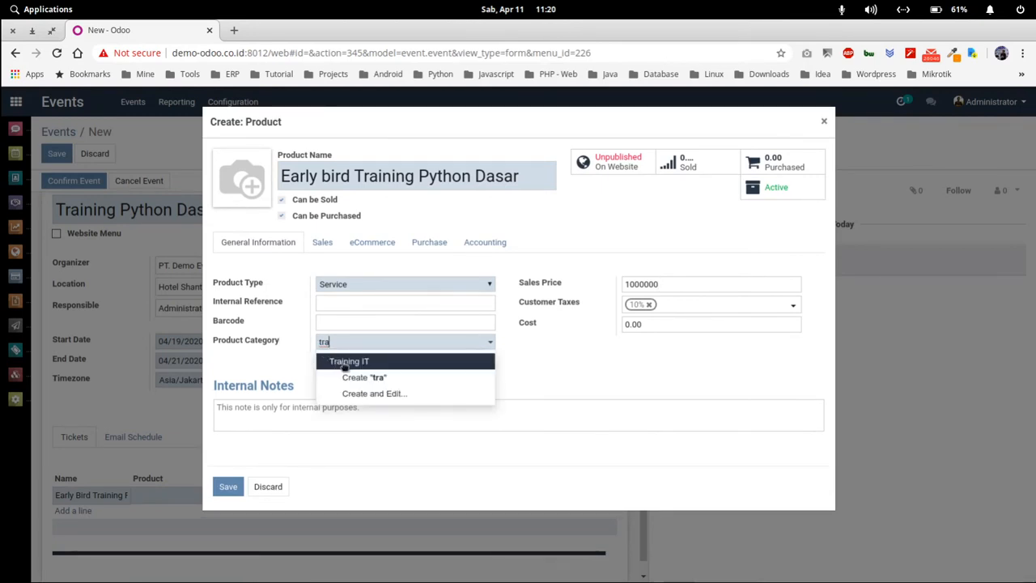
pyautogui.click(344, 366)
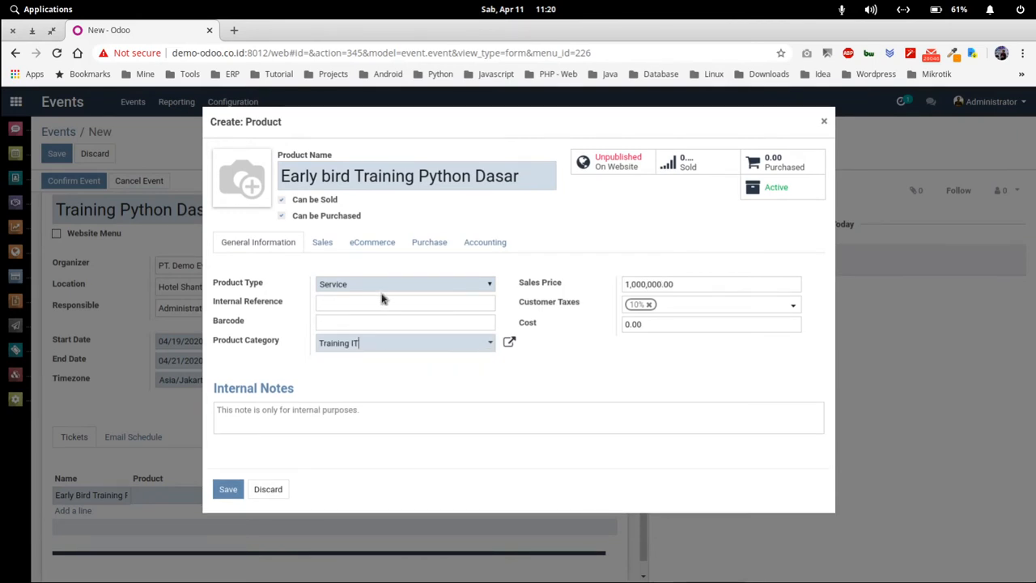
pyautogui.click(325, 242)
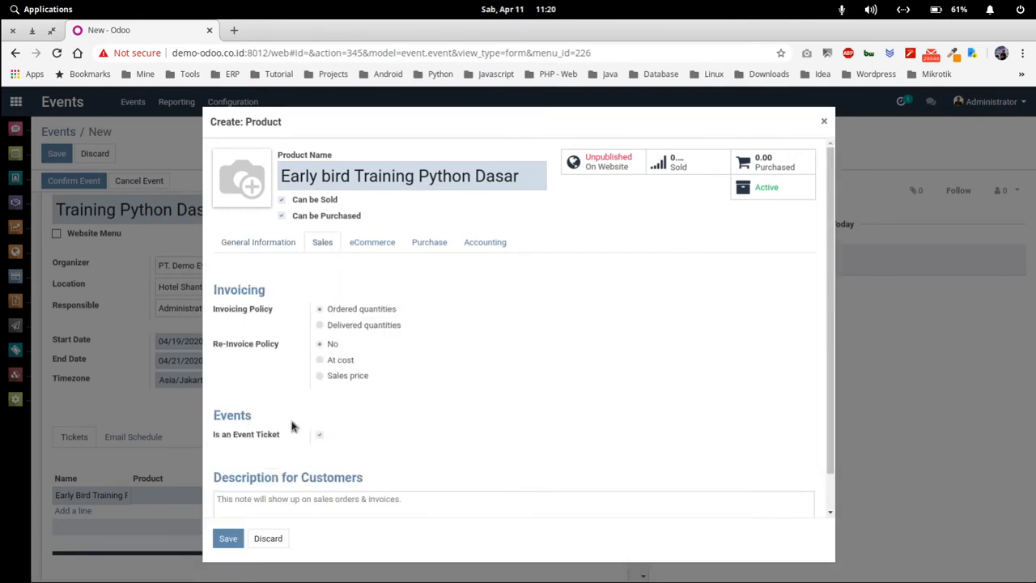
pyautogui.click(256, 243)
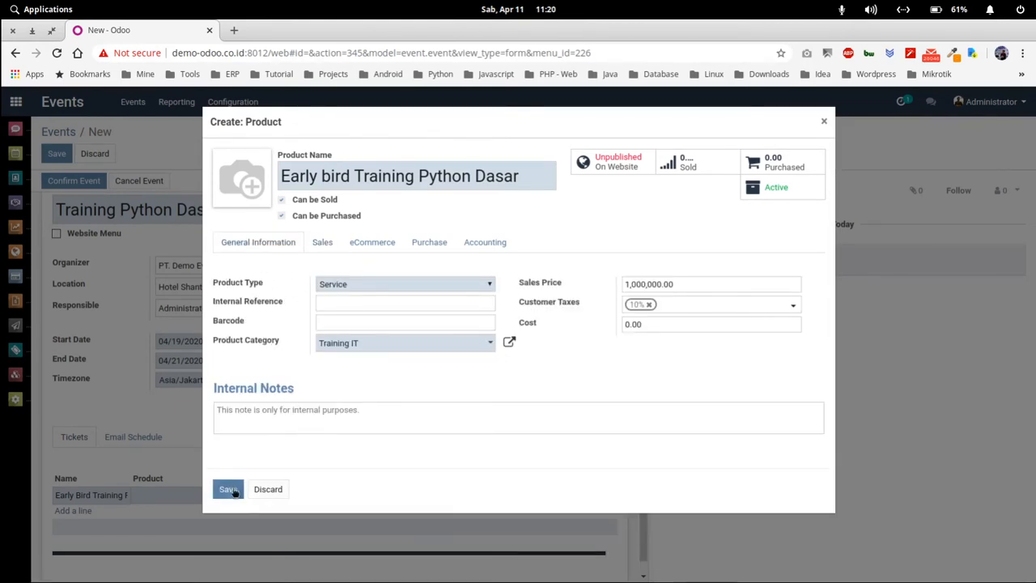
pyautogui.click(229, 490)
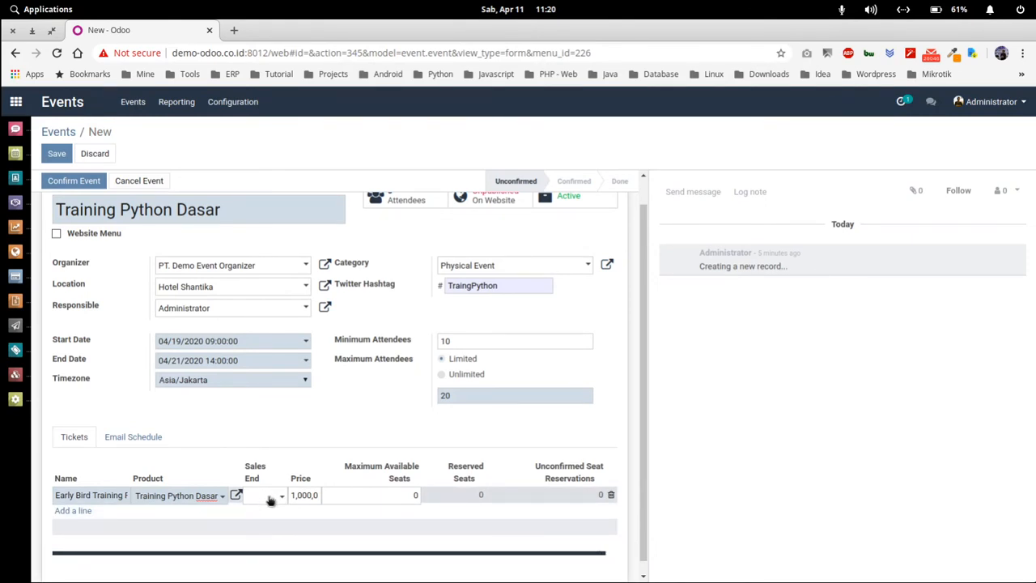
# - End Early Bird ticket sales on 04/14/2020 and add a second ticket line
pyautogui.click(271, 499)
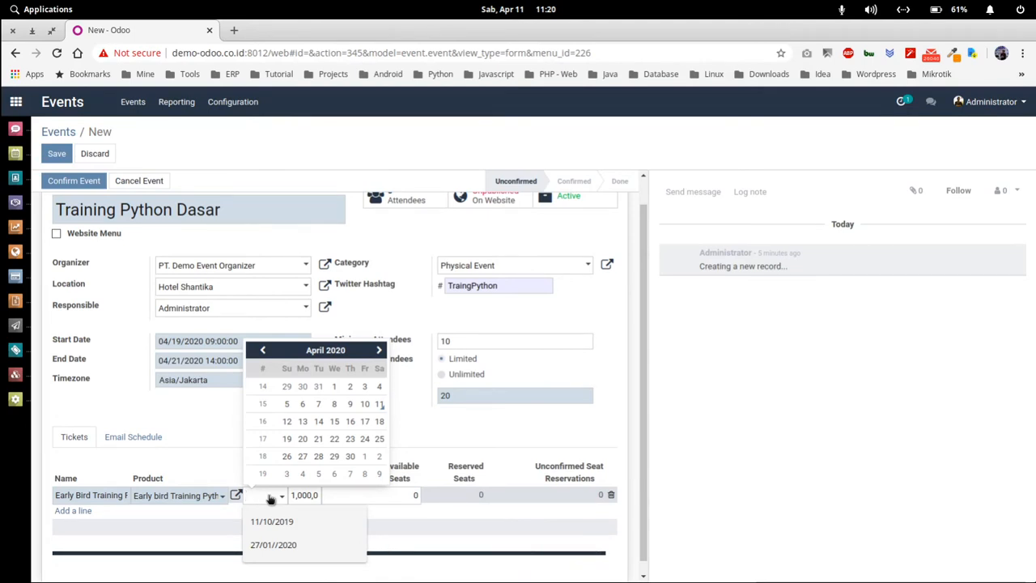
pyautogui.click(317, 424)
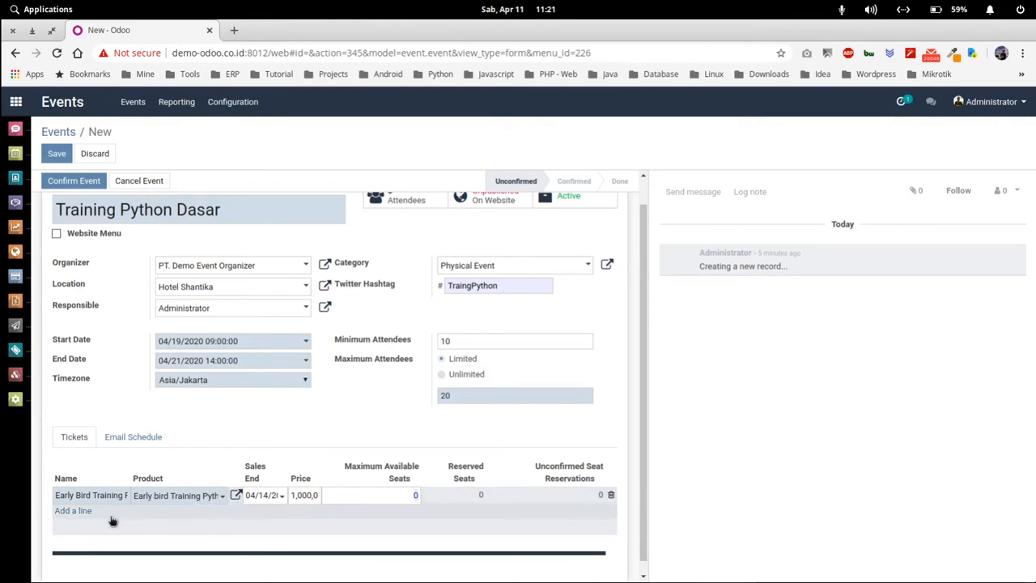
pyautogui.click(81, 512)
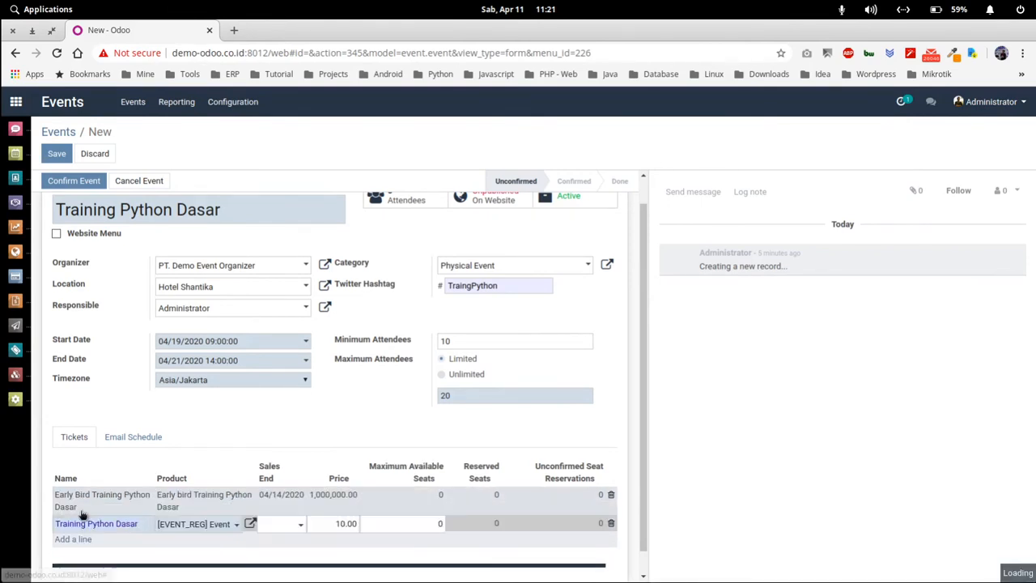
# - Enter 'Training Pyhton Dasar' as the second ticket's product and create it with full details
pyautogui.click(183, 524)
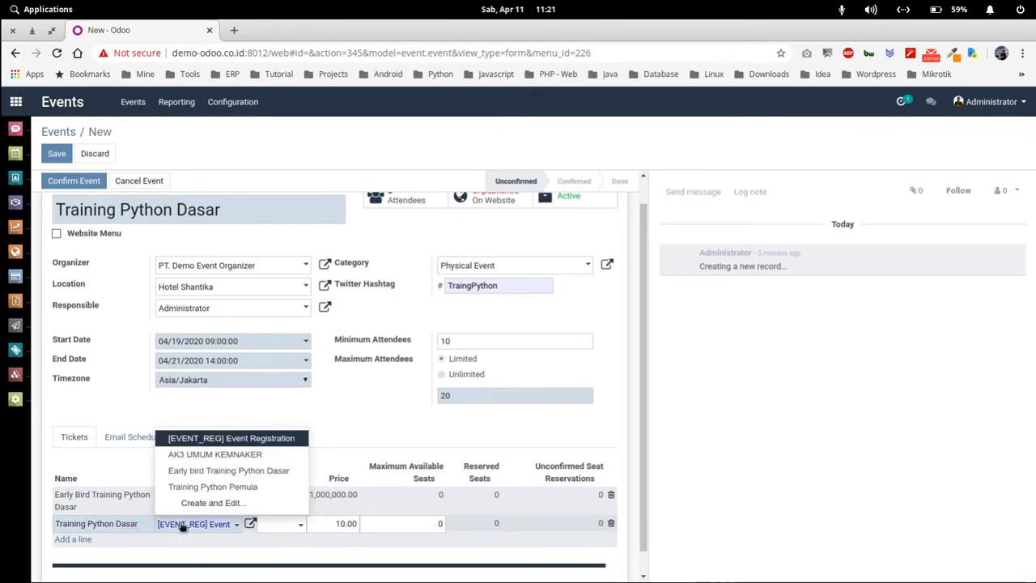
pyautogui.write('Train')
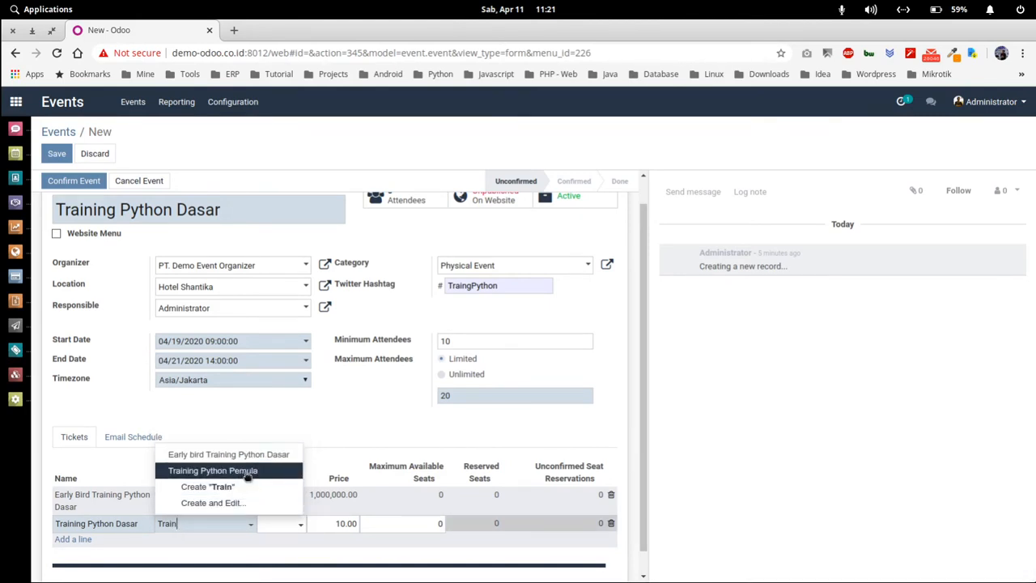
pyautogui.write('ing Pyhton Dasar')
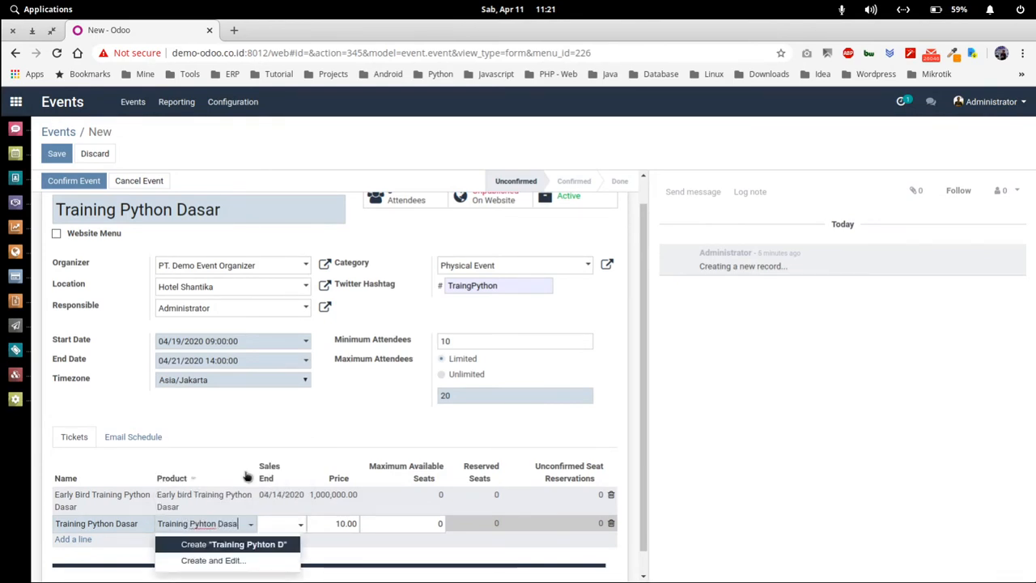
pyautogui.click(234, 561)
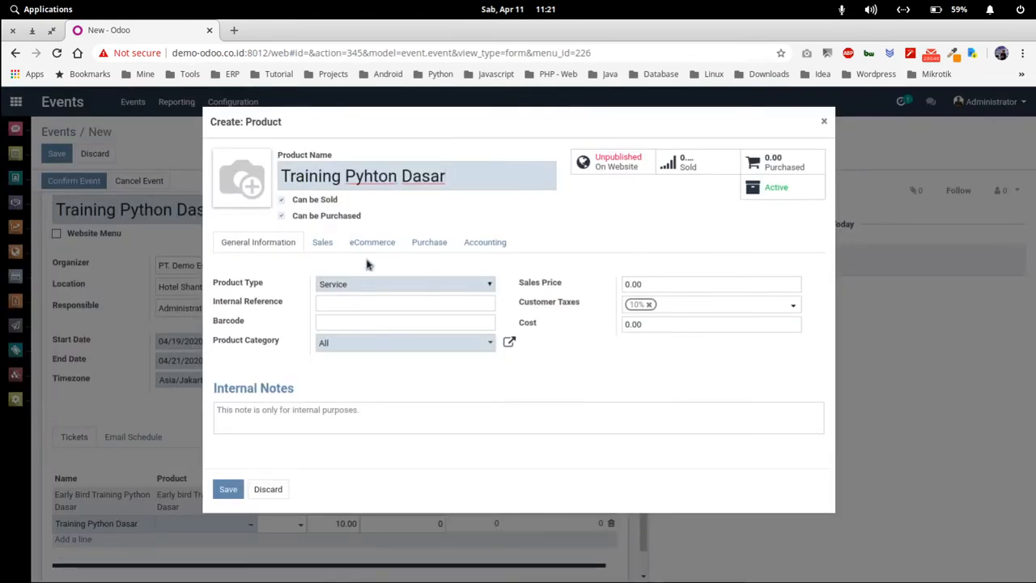
# - Give the Training Pyhton Dasar product category Training IT and price 2,000,000, then save it
pyautogui.click(355, 347)
pyautogui.write('tra')
pyautogui.press('Return')
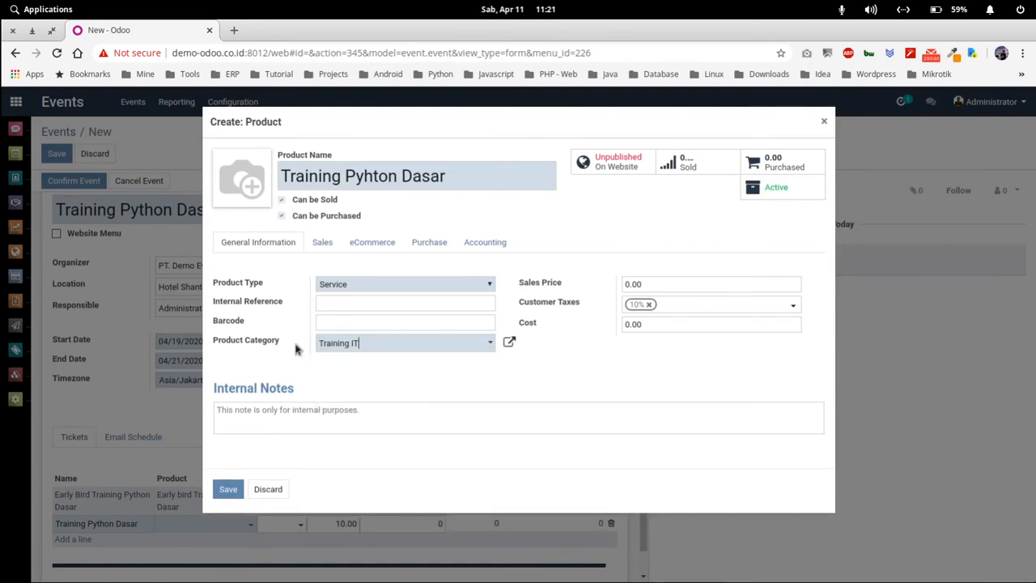
pyautogui.moveTo(660, 289); pyautogui.dragTo(620, 284)
pyautogui.write('2000000')
pyautogui.click(228, 491)
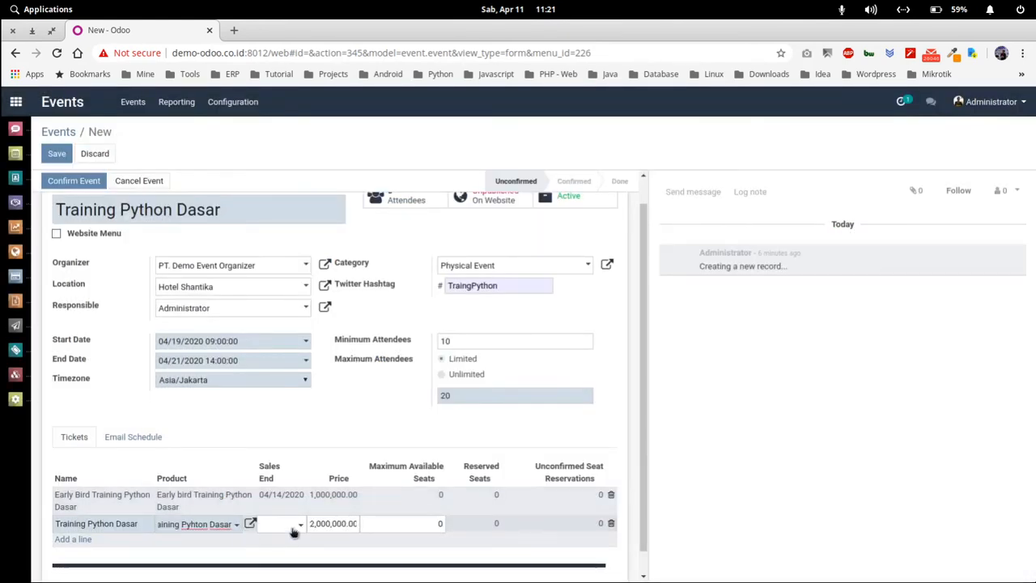
# - End the second ticket's sales on 04/19/2020
pyautogui.click(290, 526)
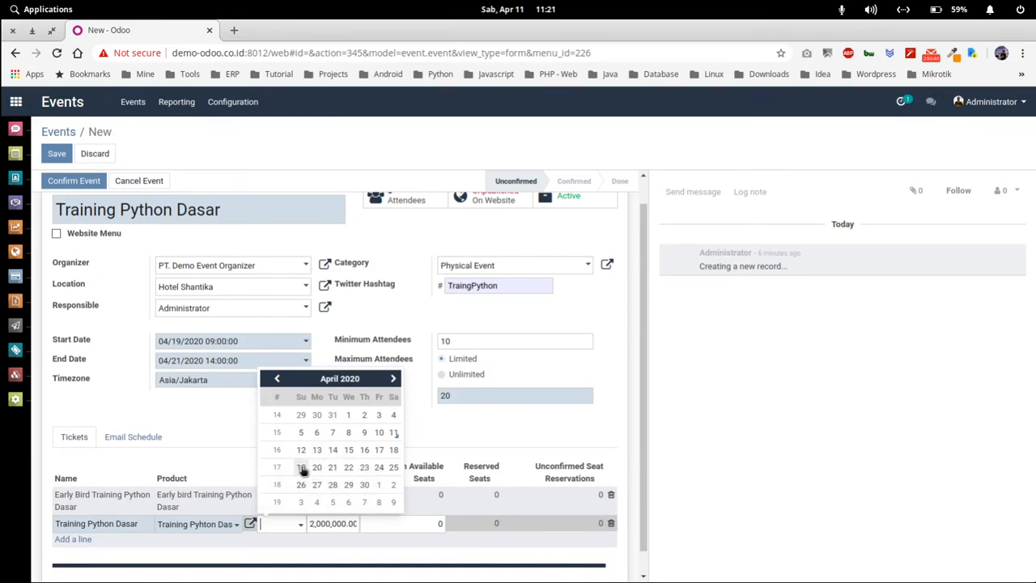
pyautogui.click(301, 467)
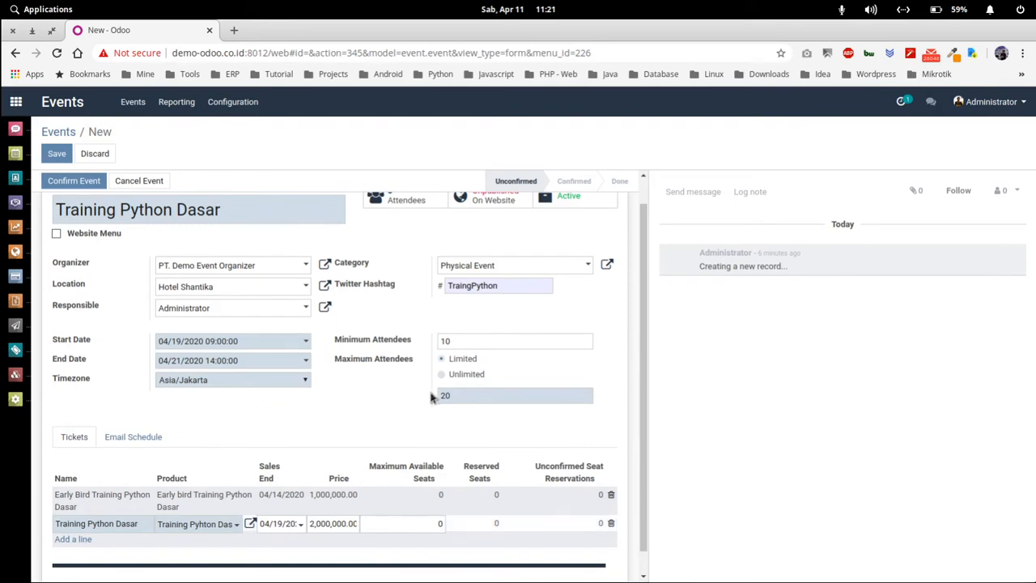
pyautogui.click(254, 477)
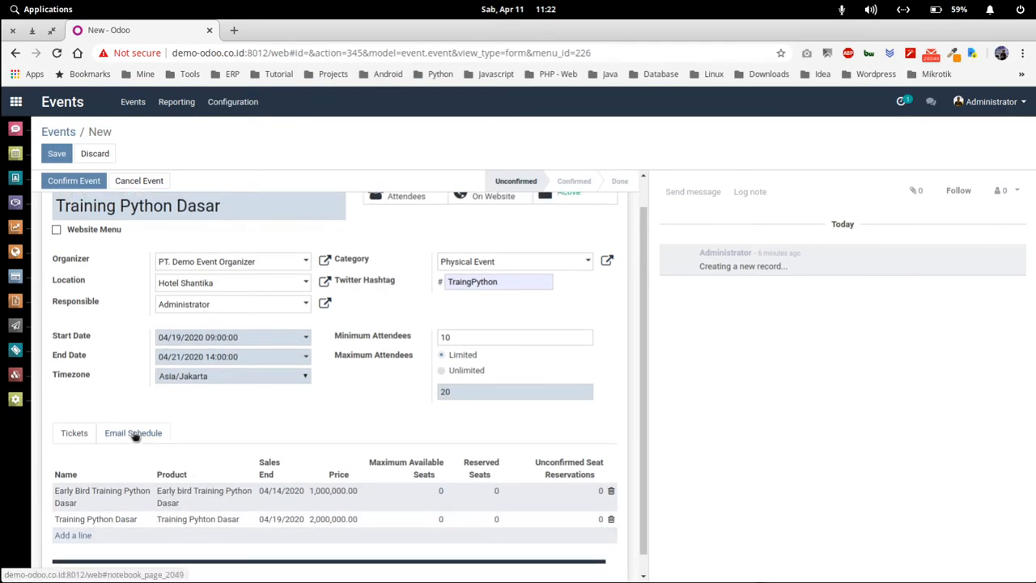
# - Show the event's email schedule: the immediate registration mail plus reminders 1 and 10 days before
pyautogui.click(134, 435)
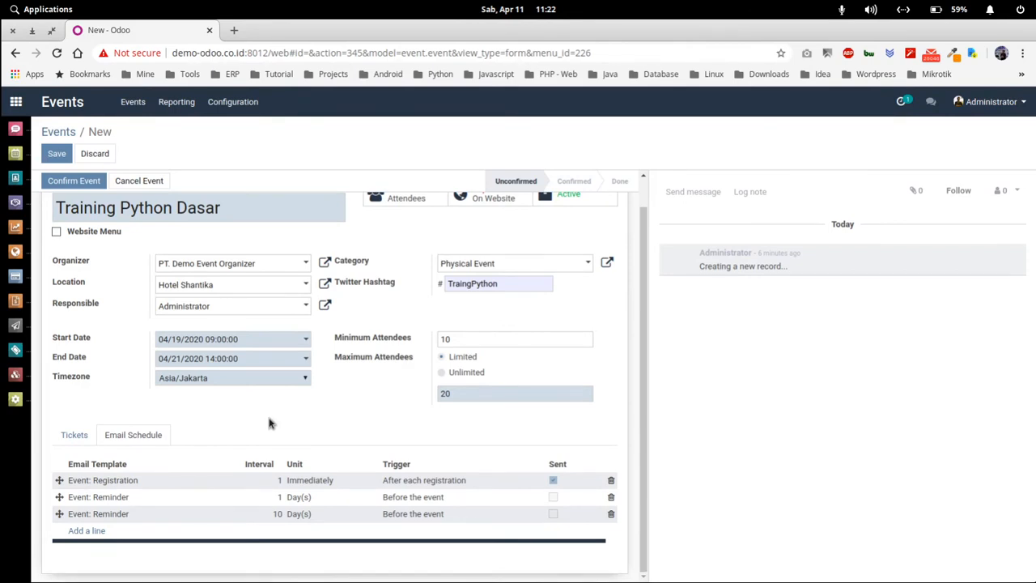
pyautogui.scroll(1, 269, 423)
pyautogui.scroll(-1, 268, 423)
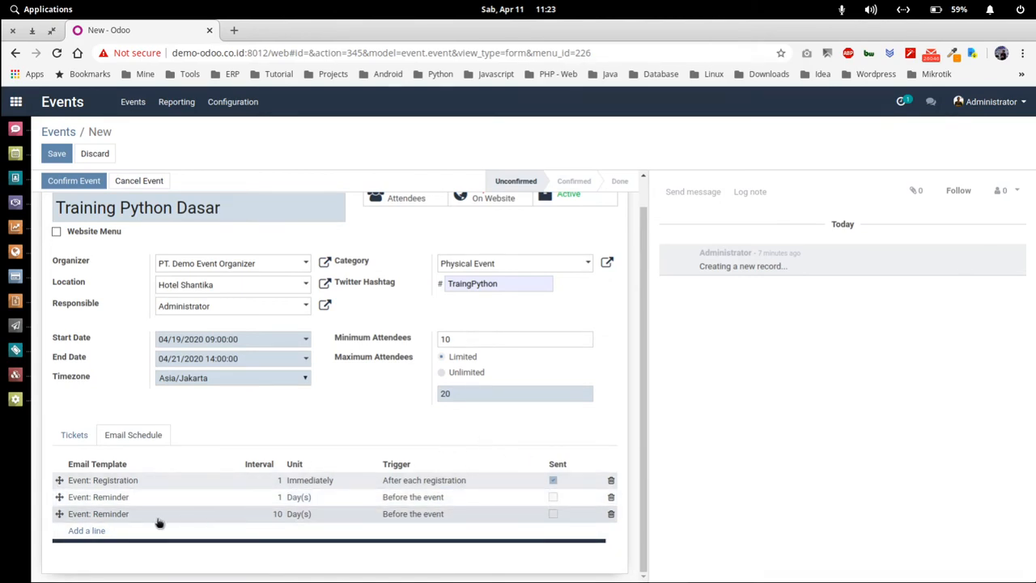
# - Change the 10-day reminder's interval to 2 days, keeping its trigger Before the event
pyautogui.click(240, 519)
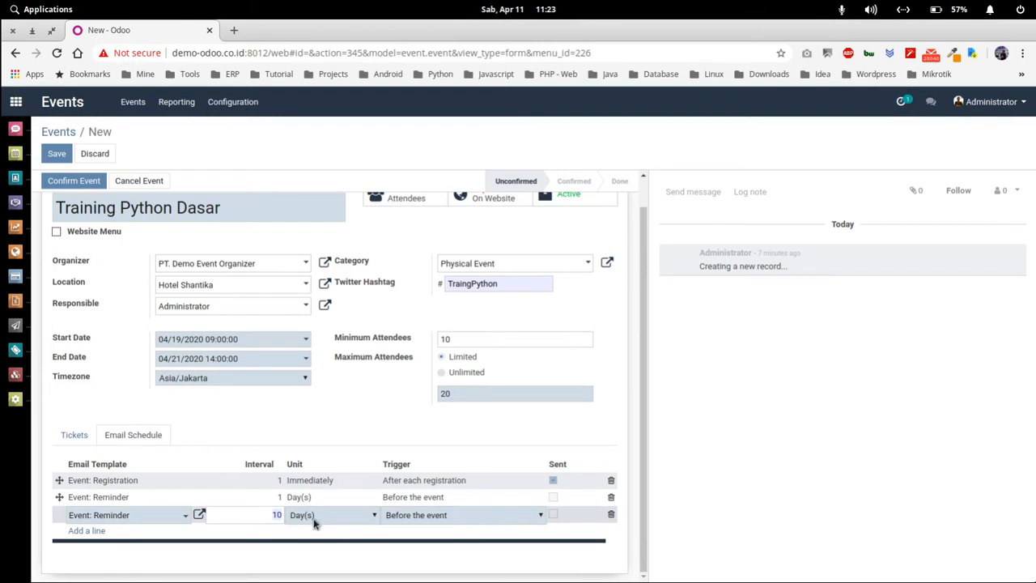
pyautogui.write('2')
pyautogui.click(434, 522)
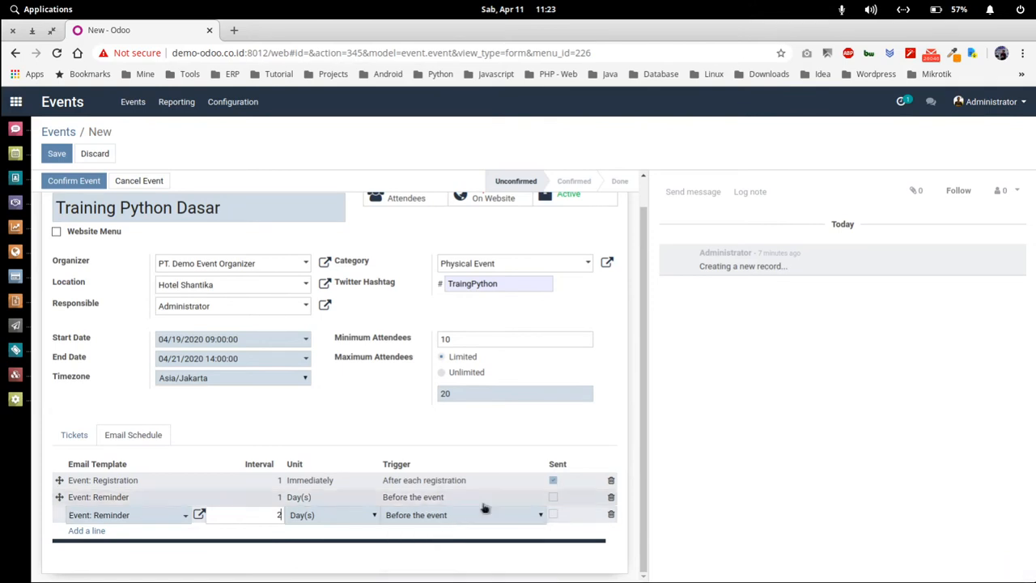
pyautogui.click(445, 516)
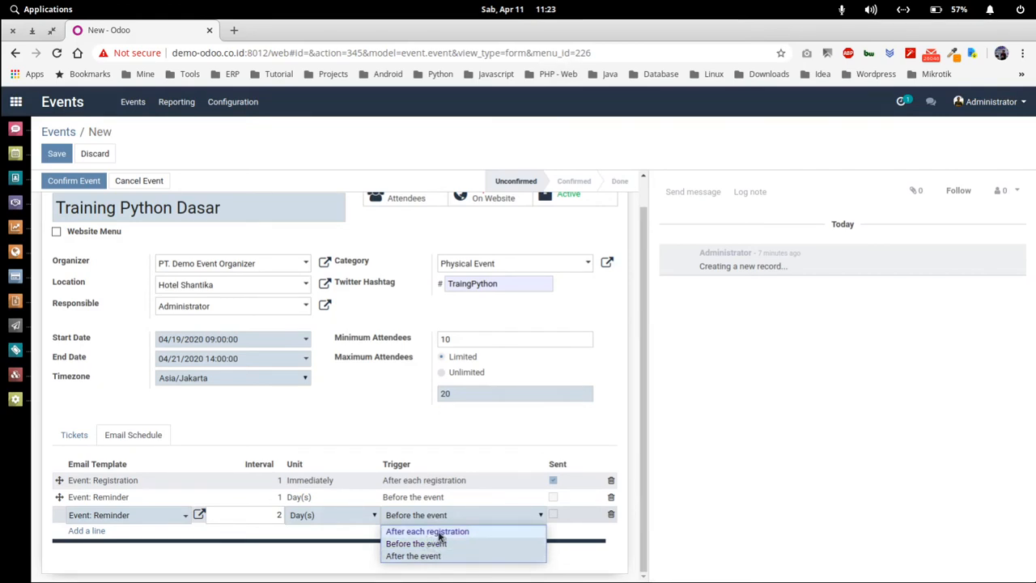
pyautogui.click(438, 545)
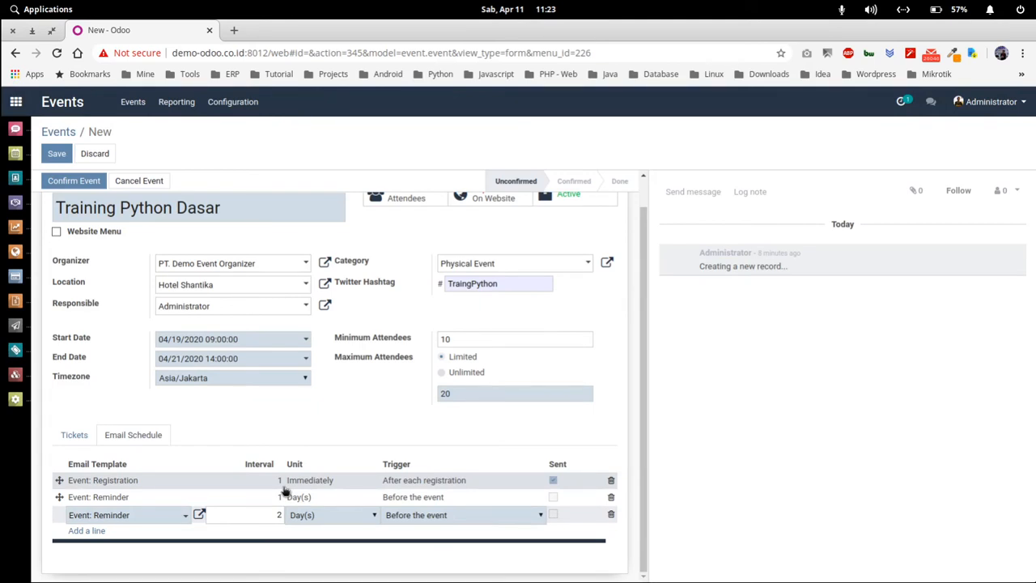
pyautogui.click(348, 422)
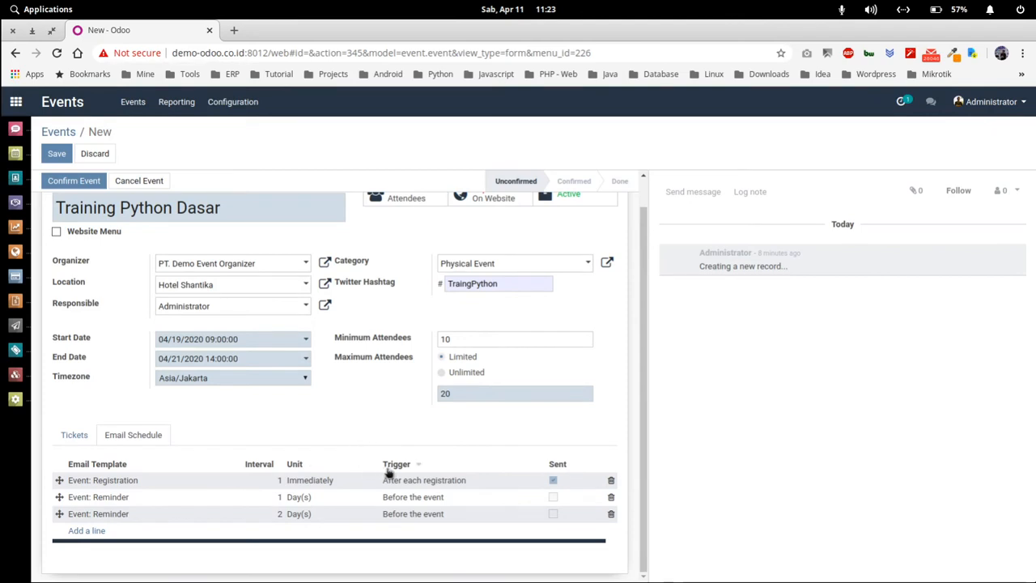
pyautogui.scroll(1, 389, 473)
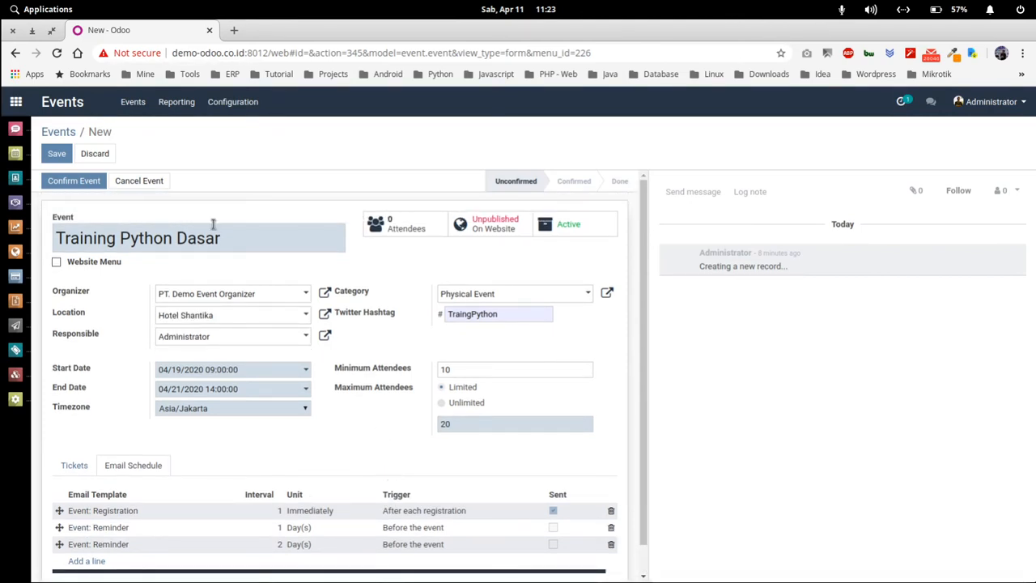
# - Save Training Python Dasar so it becomes Confirmed, then review its two ticket types
pyautogui.click(57, 155)
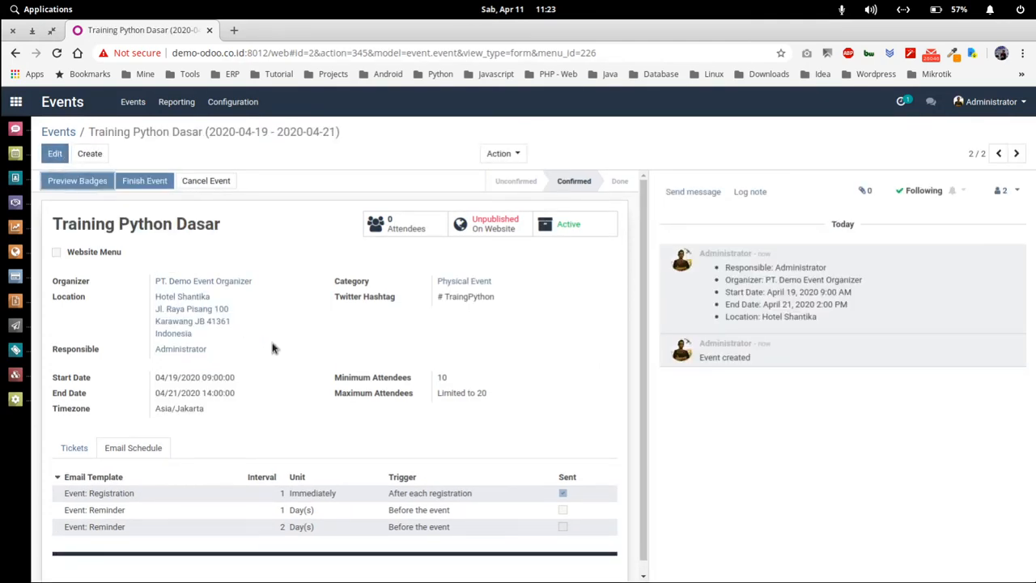
pyautogui.scroll(-1, 272, 348)
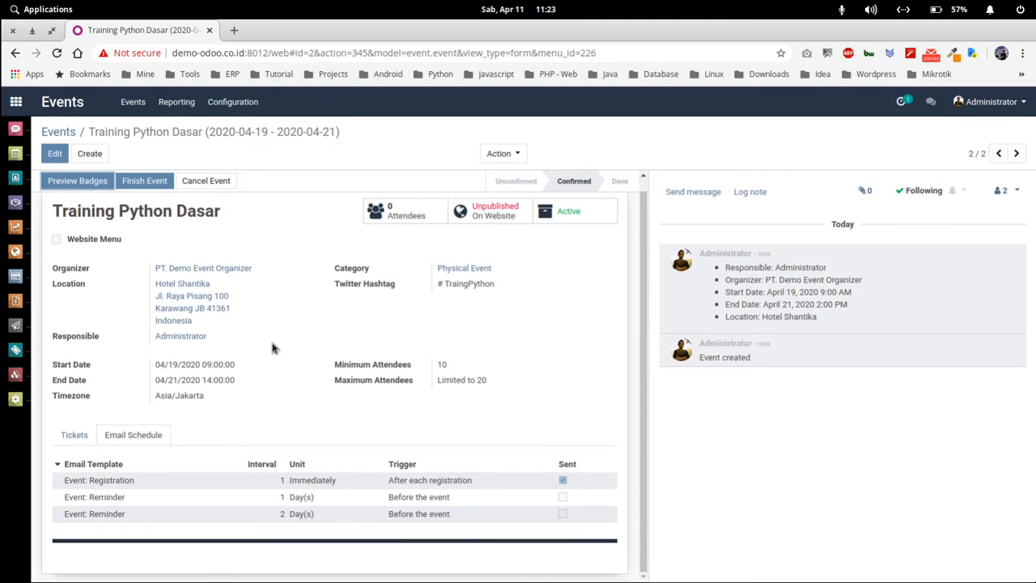
pyautogui.scroll(1, 272, 348)
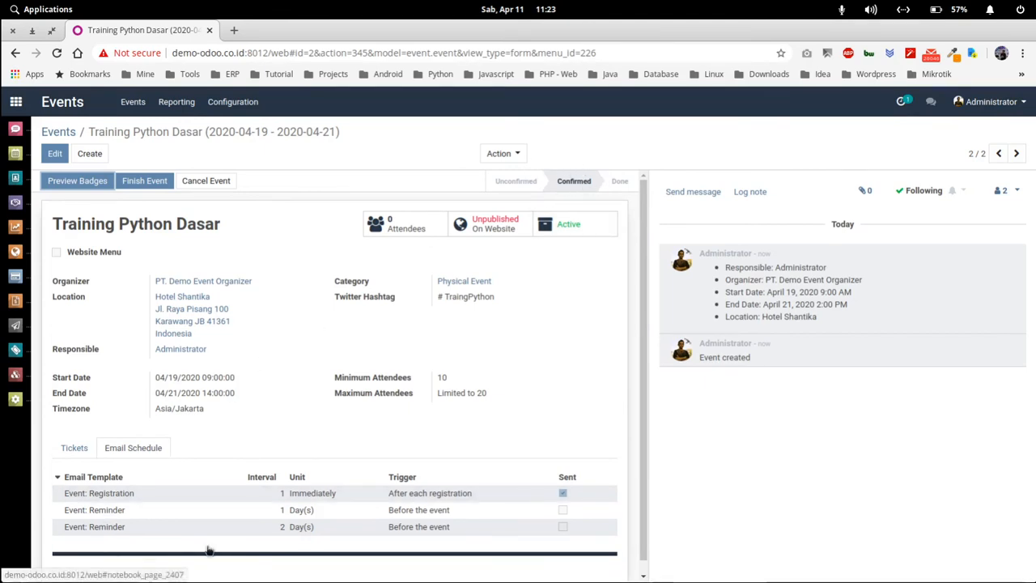
pyautogui.click(74, 449)
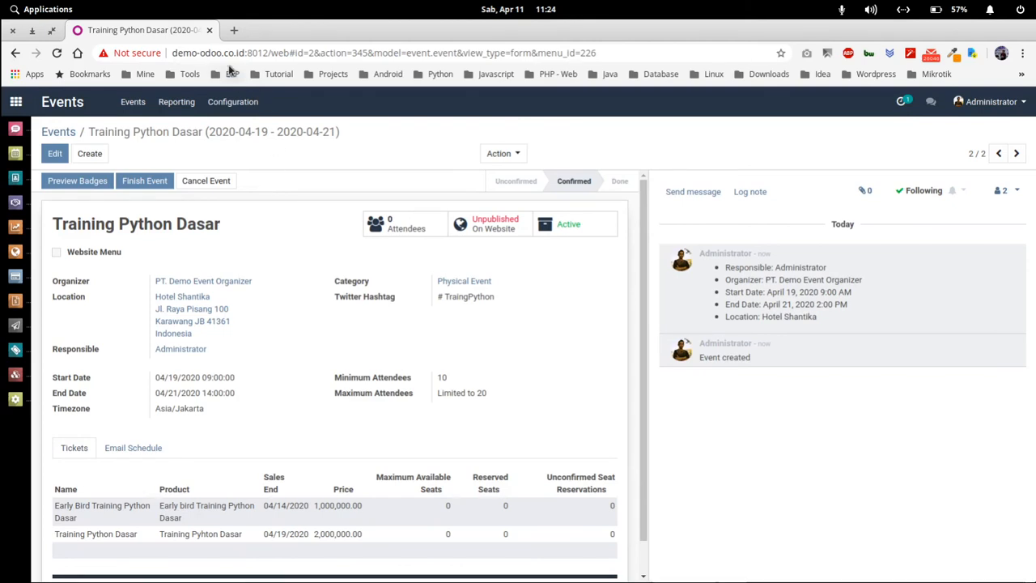
# - Glance at the presentation slides and back, then open a new Chrome incognito window
pyautogui.moveTo(172, 52); pyautogui.dragTo(269, 53)
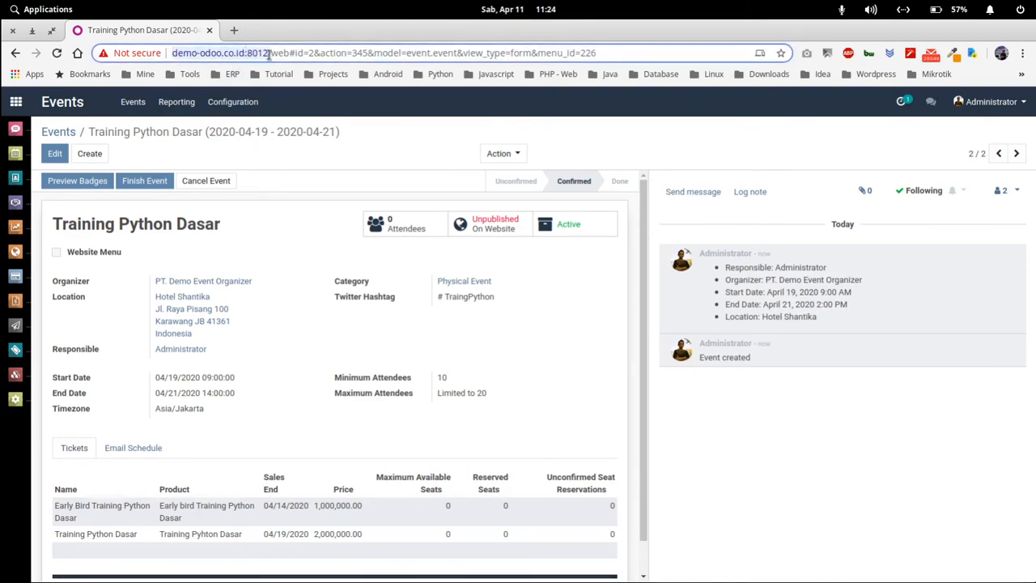
pyautogui.click(397, 105)
pyautogui.hotkey('alt', 'Tab')
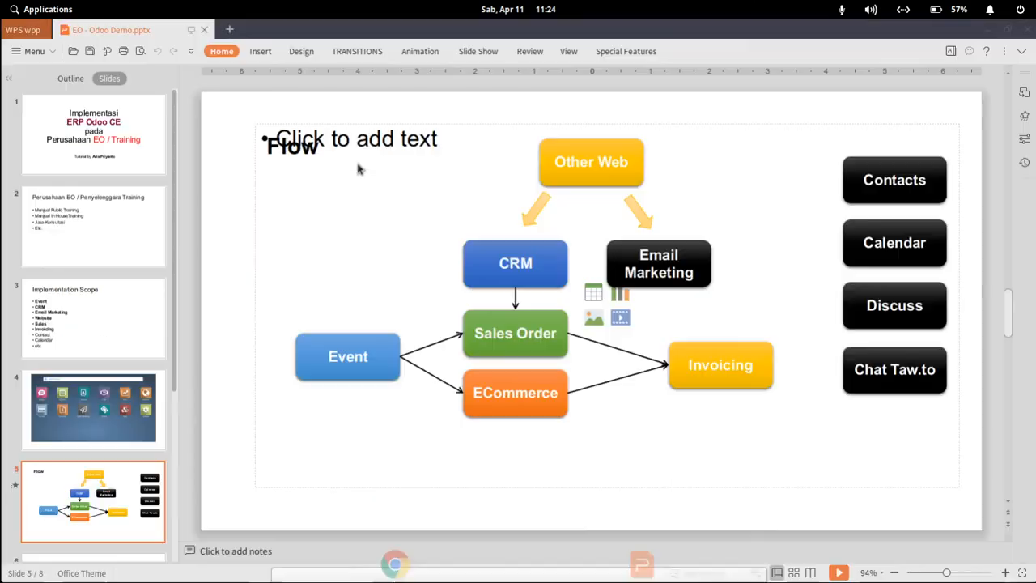
pyautogui.hotkey('alt', 'Tab')
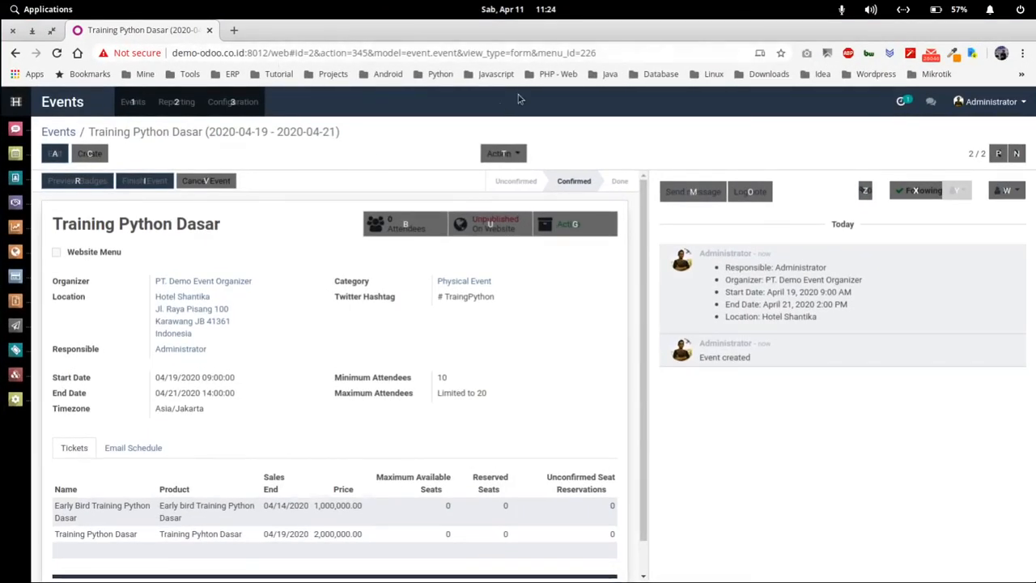
pyautogui.click(1022, 53)
pyautogui.click(931, 129)
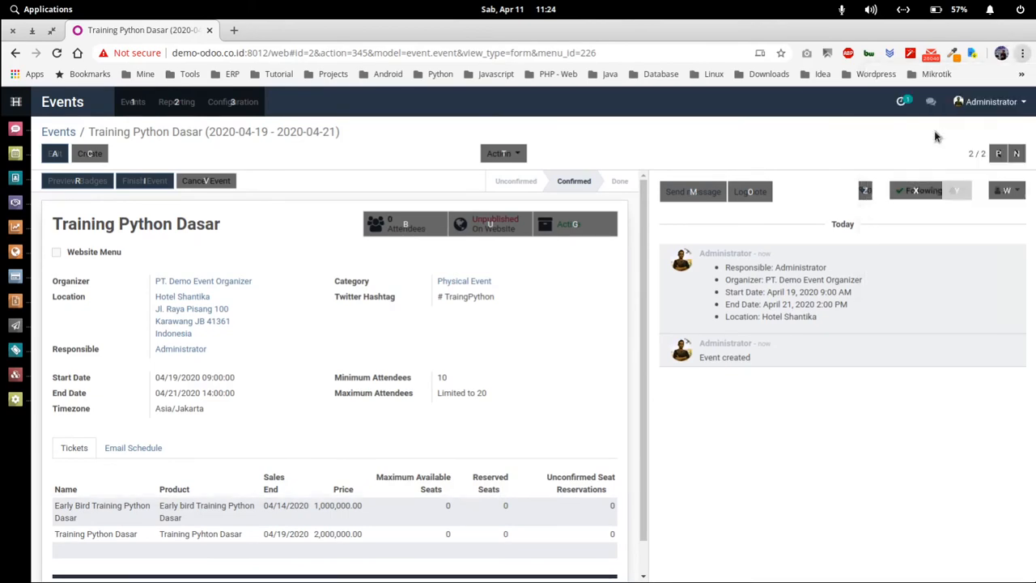